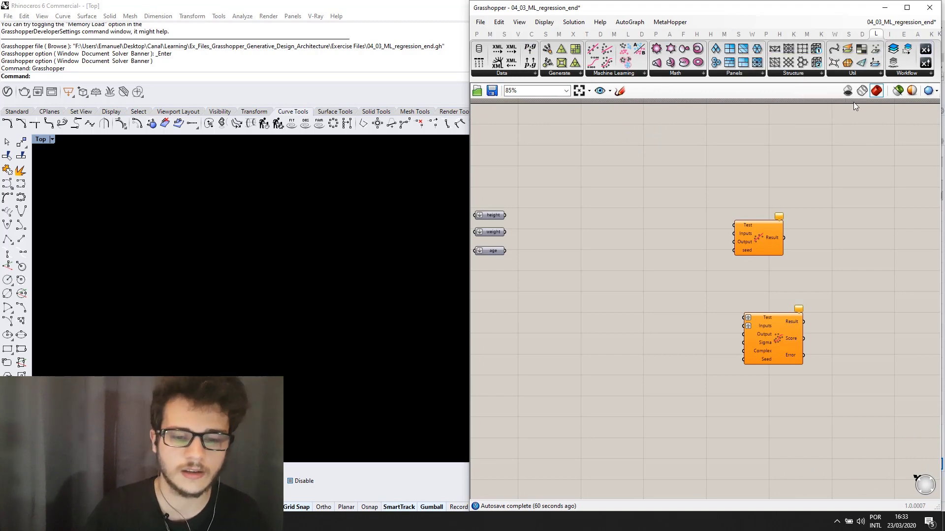
- Examine which panelling and machine learning components are available, including the regression types
{"action": "scroll", "coordinate": [853, 101], "scroll_direction": "down", "scroll_amount": 1}
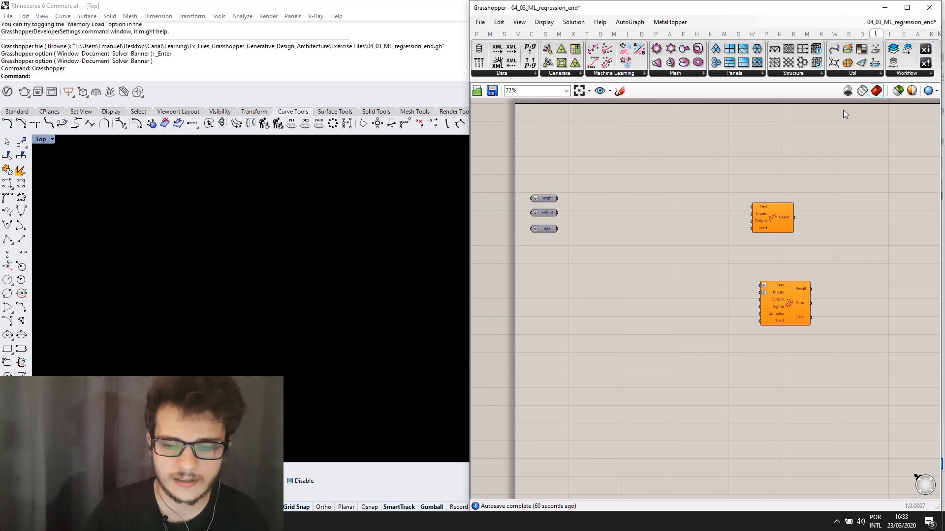
{"action": "scroll", "coordinate": [783, 118], "scroll_direction": "down", "scroll_amount": 1}
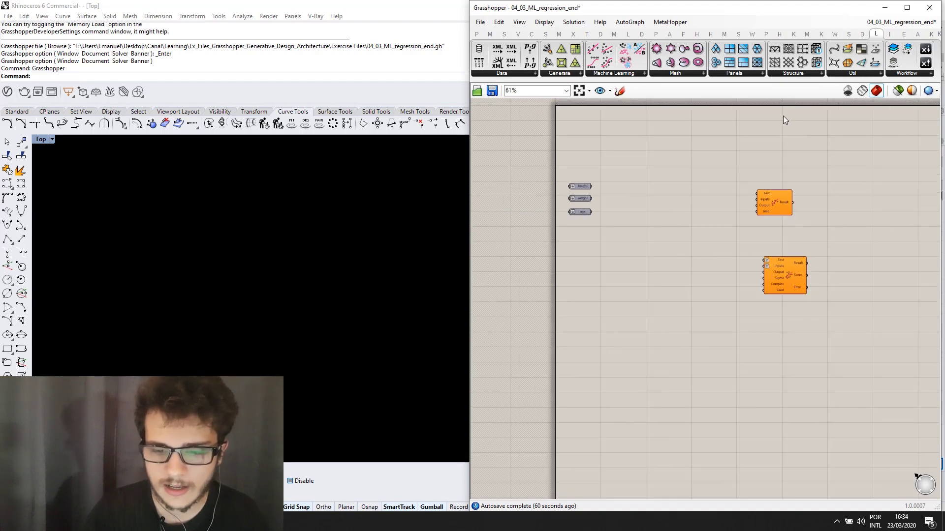
{"action": "scroll", "coordinate": [716, 114], "scroll_direction": "up", "scroll_amount": 1}
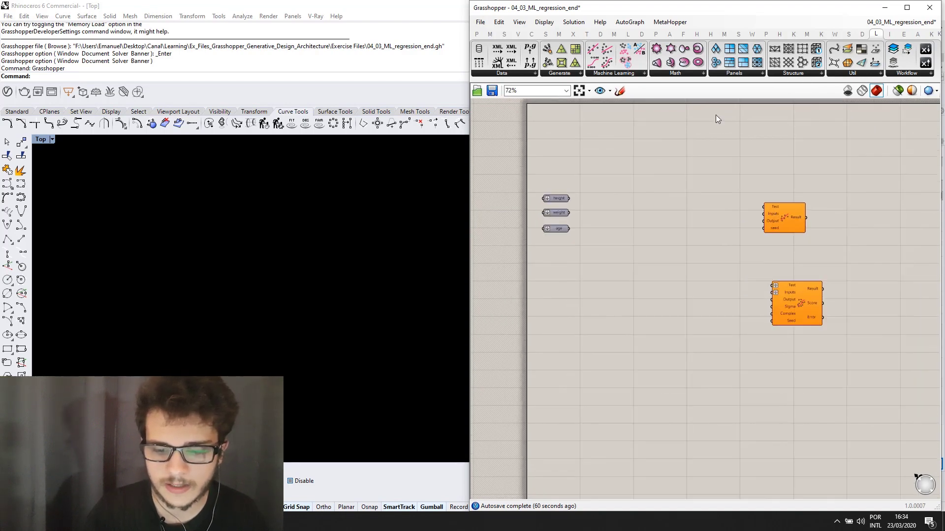
{"action": "left_click", "coordinate": [738, 73]}
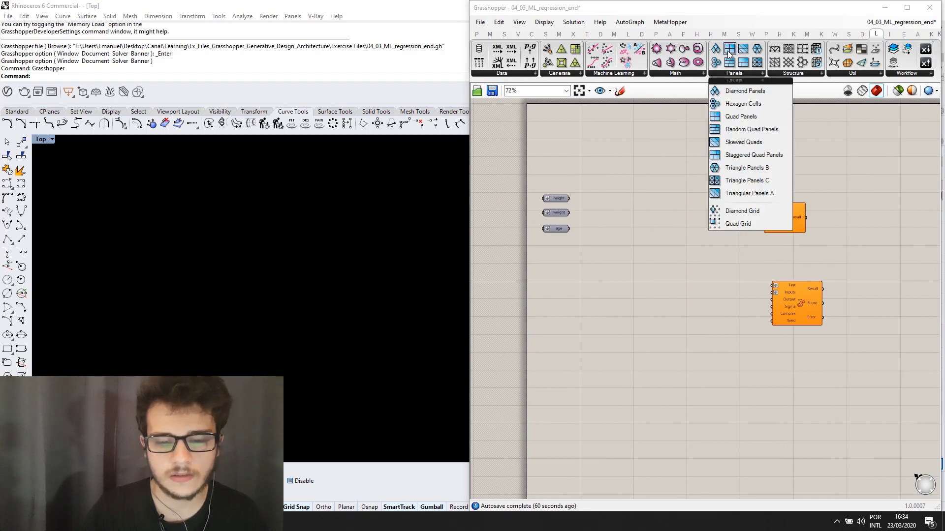
{"action": "left_click", "coordinate": [844, 114]}
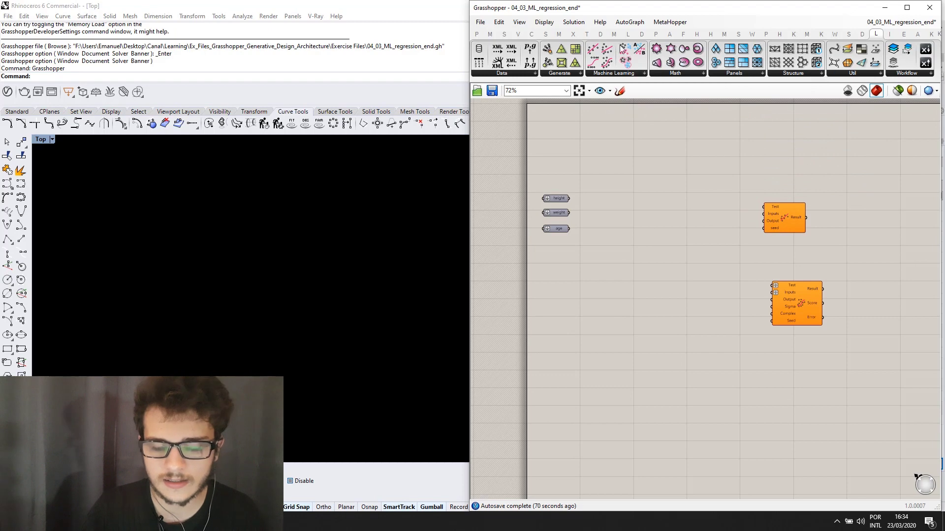
{"action": "right_click_drag", "start_coordinate": [843, 127], "coordinate": [765, 151]}
{"action": "right_click_drag", "start_coordinate": [589, 132], "coordinate": [574, 156]}
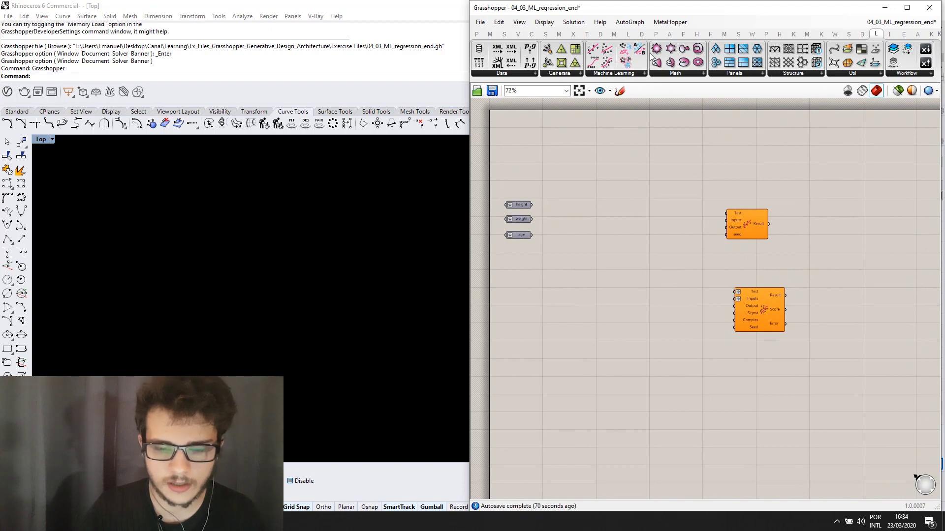
{"action": "left_click", "coordinate": [632, 74]}
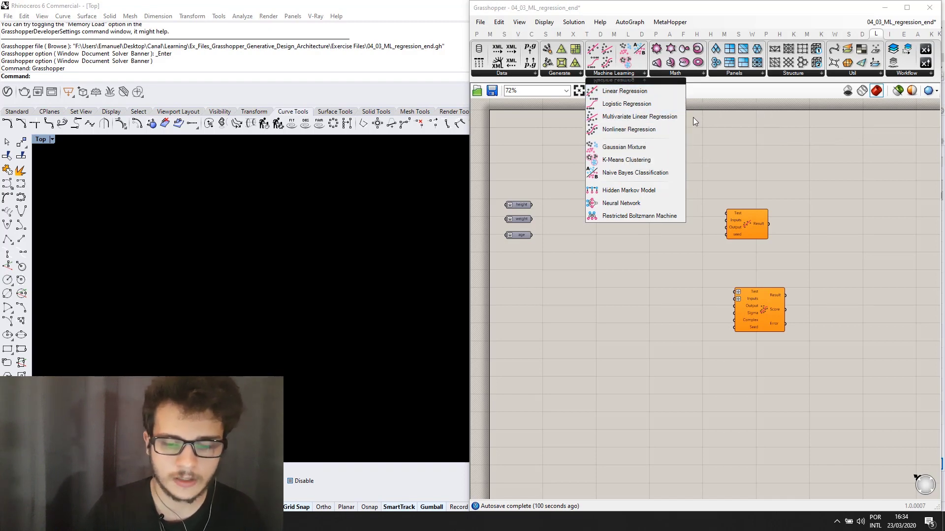
{"action": "left_click", "coordinate": [724, 143]}
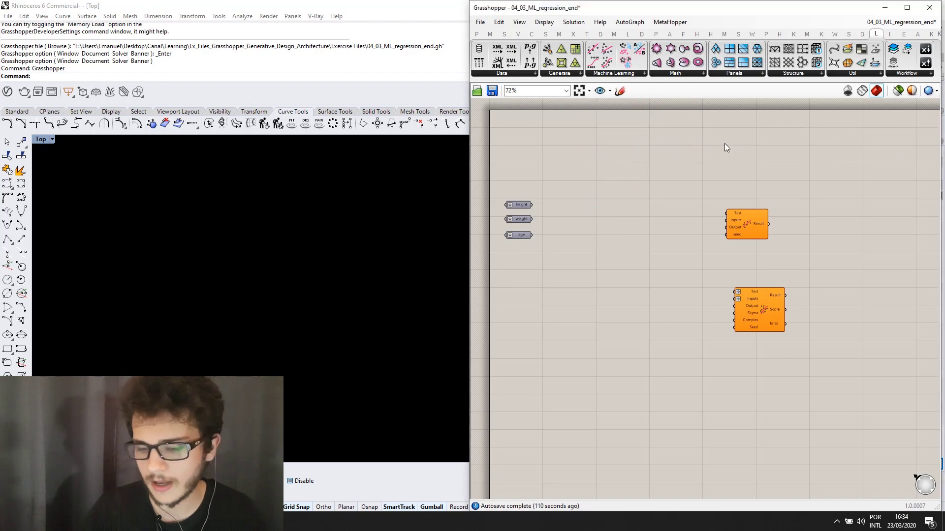
- Move the two regression components closer together, one above the other with their left edges aligned
{"action": "scroll", "coordinate": [611, 178], "scroll_direction": "up", "scroll_amount": 2}
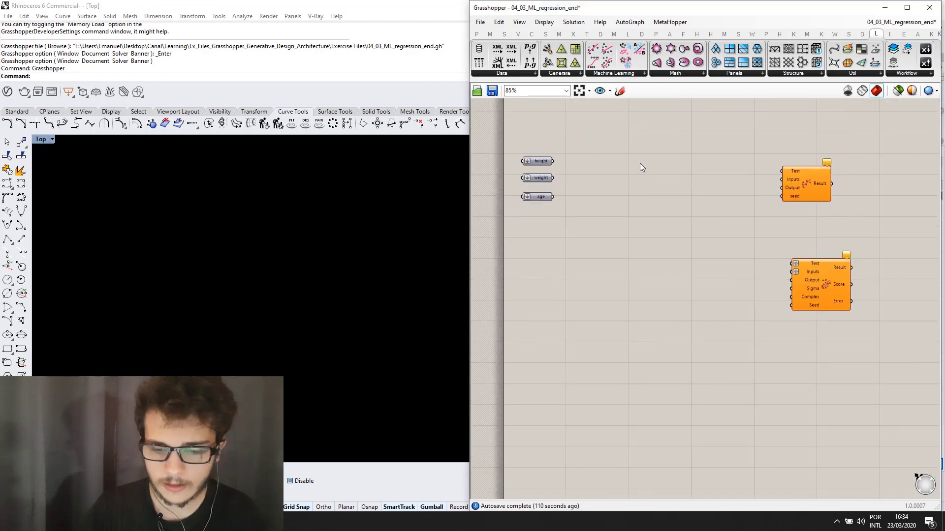
{"action": "scroll", "coordinate": [595, 213], "scroll_direction": "up", "scroll_amount": 2}
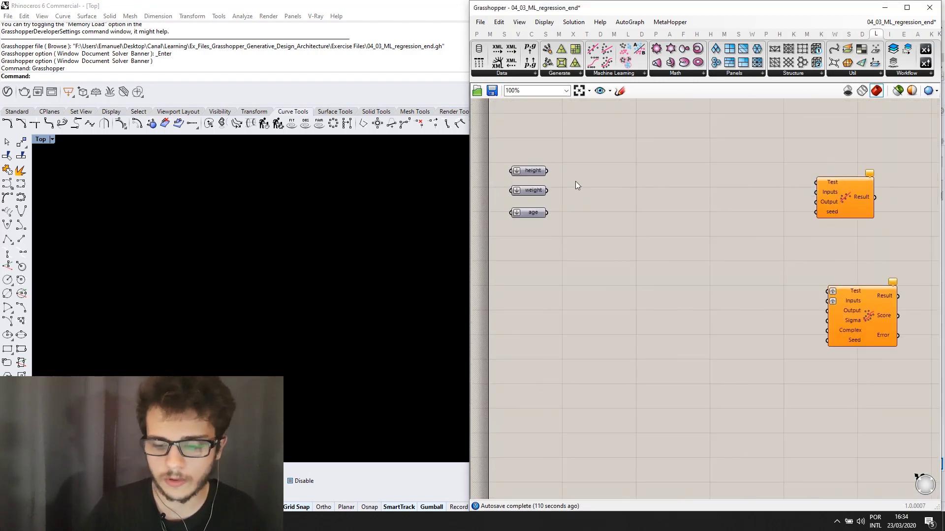
{"action": "right_click_drag", "start_coordinate": [600, 180], "coordinate": [584, 181]}
{"action": "right_click_drag", "start_coordinate": [716, 206], "coordinate": [699, 206]}
{"action": "left_click_drag", "start_coordinate": [818, 296], "coordinate": [811, 264]}
{"action": "left_click_drag", "start_coordinate": [873, 330], "coordinate": [805, 149]}
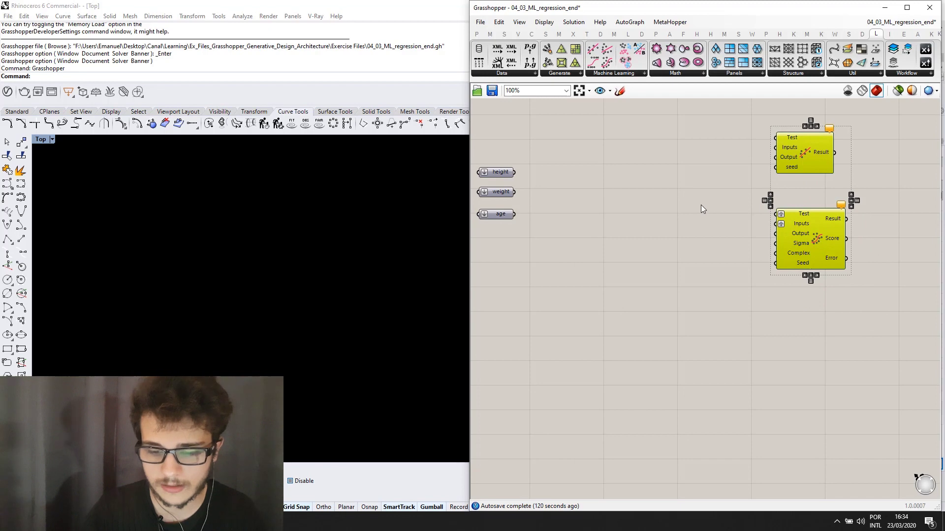
{"action": "right_click_drag", "start_coordinate": [701, 205], "coordinate": [690, 249]}
{"action": "scroll", "coordinate": [699, 236], "scroll_direction": "down", "scroll_amount": 1}
{"action": "scroll", "coordinate": [779, 213], "scroll_direction": "down", "scroll_amount": 1}
{"action": "left_click", "coordinate": [793, 228]}
- Add a Panel component between the height, weight and age parameters and the regression components
{"action": "scroll", "coordinate": [708, 238], "scroll_direction": "up", "scroll_amount": 1}
{"action": "right_click_drag", "start_coordinate": [677, 235], "coordinate": [756, 246]}
{"action": "scroll", "coordinate": [737, 241], "scroll_direction": "up", "scroll_amount": 1}
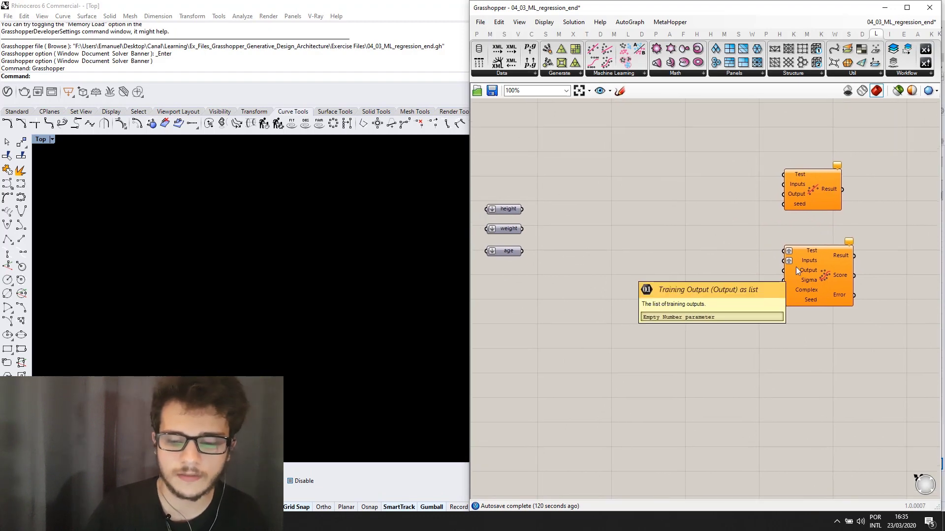
{"action": "right_click_drag", "start_coordinate": [797, 248], "coordinate": [829, 247]}
{"action": "scroll", "coordinate": [551, 251], "scroll_direction": "up", "scroll_amount": 2}
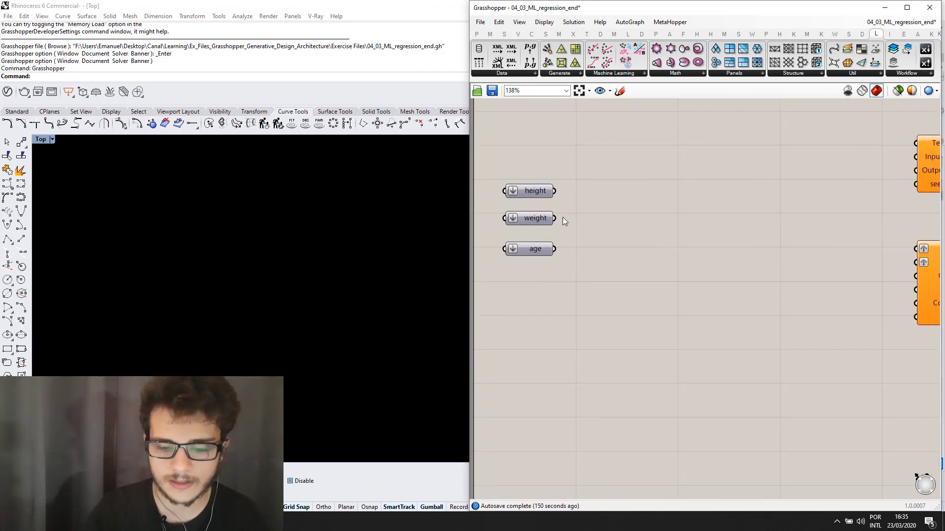
{"action": "double_click", "coordinate": [696, 193]}
{"action": "type", "text": "pane"}
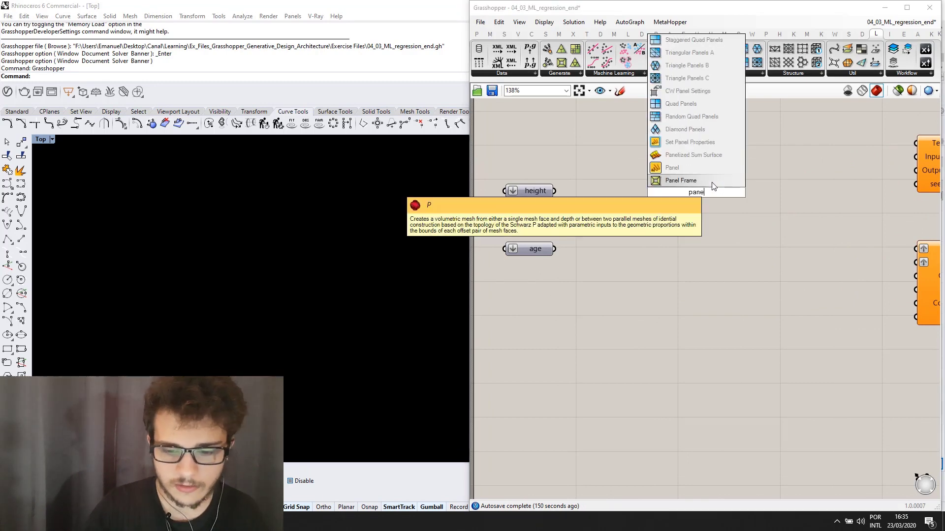
{"action": "left_click", "coordinate": [705, 168]}
{"action": "left_click_drag", "start_coordinate": [704, 169], "coordinate": [678, 152]}
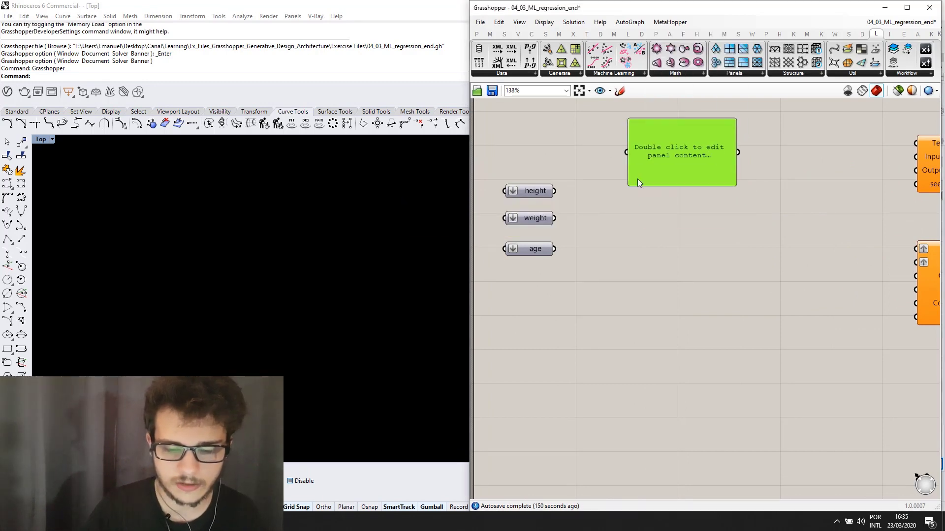
- Reposition the empty panel beside the height parameter and connect height to its input
{"action": "scroll", "coordinate": [549, 195], "scroll_direction": "up", "scroll_amount": 2}
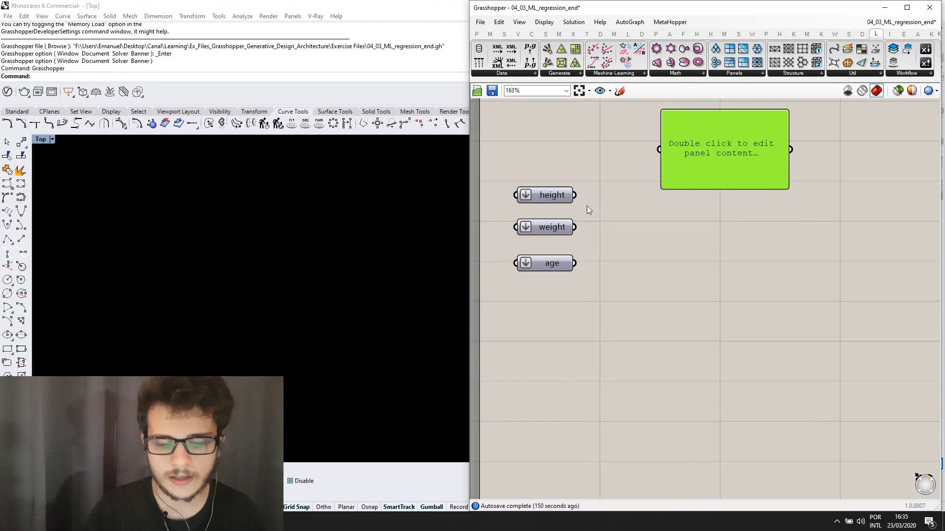
{"action": "scroll", "coordinate": [554, 197], "scroll_direction": "down", "scroll_amount": 1}
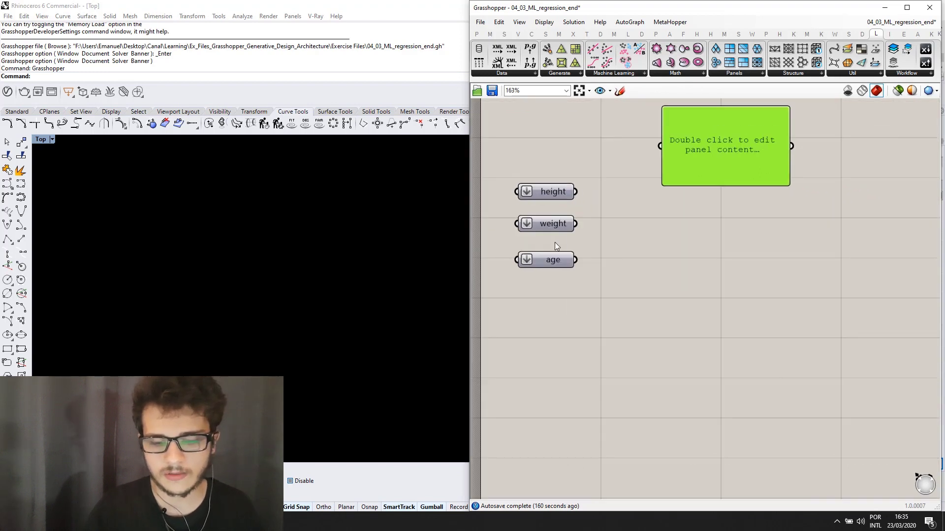
{"action": "left_click_drag", "start_coordinate": [667, 158], "coordinate": [650, 179]}
{"action": "left_click_drag", "start_coordinate": [579, 191], "coordinate": [660, 165]}
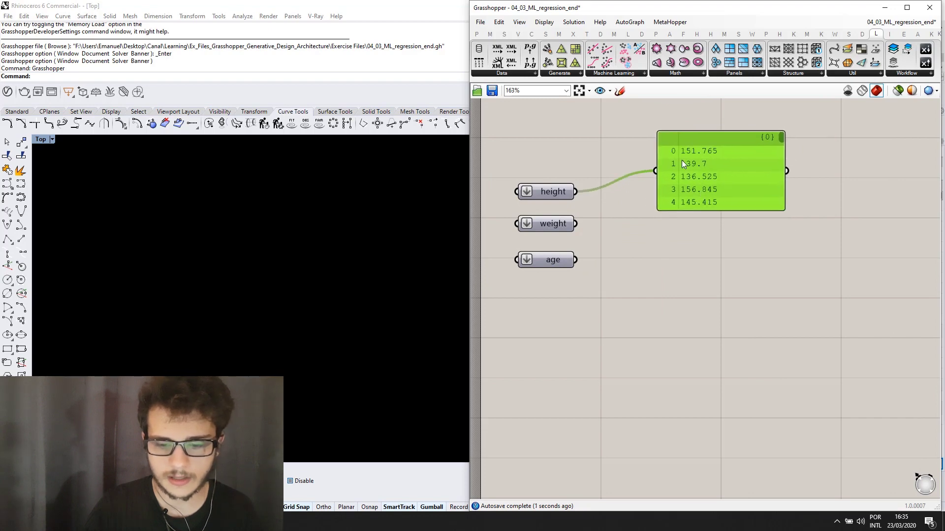
- Duplicate the height panel below the original and connect the weight parameter to the duplicate
{"action": "left_click_drag", "start_coordinate": [674, 149], "coordinate": [698, 166]}
{"action": "left_click_drag", "start_coordinate": [710, 200], "coordinate": [659, 318]}
{"action": "left_click", "coordinate": [750, 249]}
{"action": "left_click_drag", "start_coordinate": [575, 224], "coordinate": [699, 399]}
- Copy the weight panel and connect the age parameter to the copy in place of weight
{"action": "left_click", "coordinate": [750, 327]}
{"action": "key", "text": "ctrl+c"}
{"action": "key", "text": "ctrl+v"}
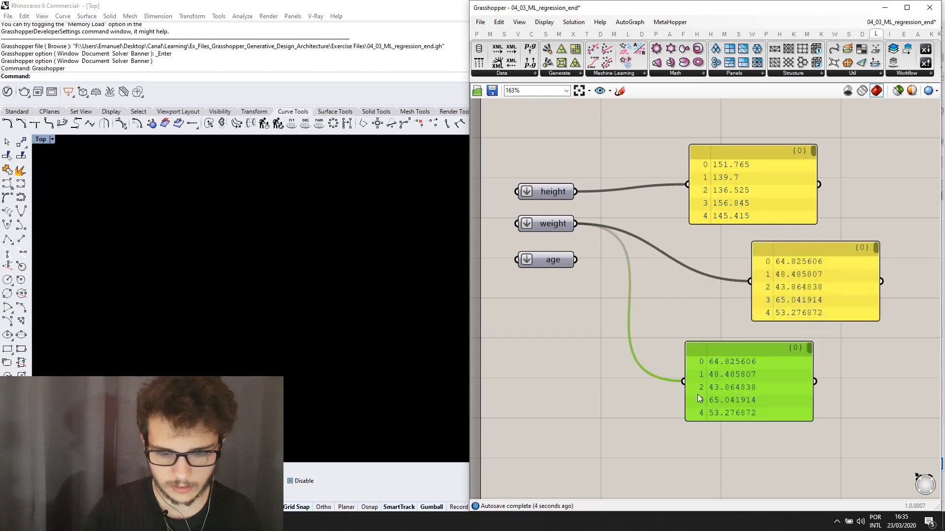
{"action": "left_click_drag", "start_coordinate": [575, 259], "coordinate": [710, 382]}
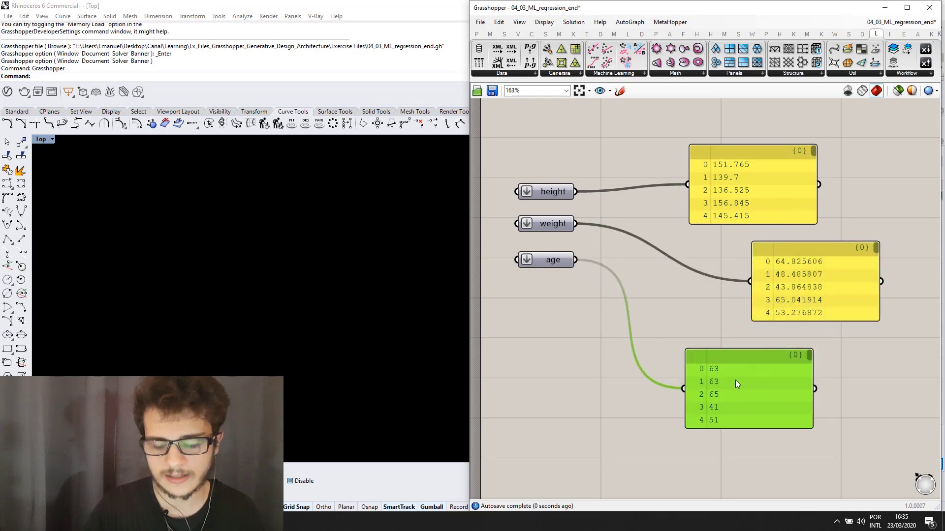
- Examine the data held by the height, weight and age parameters in the three panels
{"action": "scroll", "coordinate": [735, 380], "scroll_direction": "down", "scroll_amount": 3}
{"action": "left_click_drag", "start_coordinate": [788, 379], "coordinate": [719, 248]}
{"action": "right_click_drag", "start_coordinate": [755, 290], "coordinate": [718, 296]}
{"action": "right_click_drag", "start_coordinate": [654, 282], "coordinate": [646, 283]}
{"action": "right_click_drag", "start_coordinate": [676, 256], "coordinate": [680, 248]}
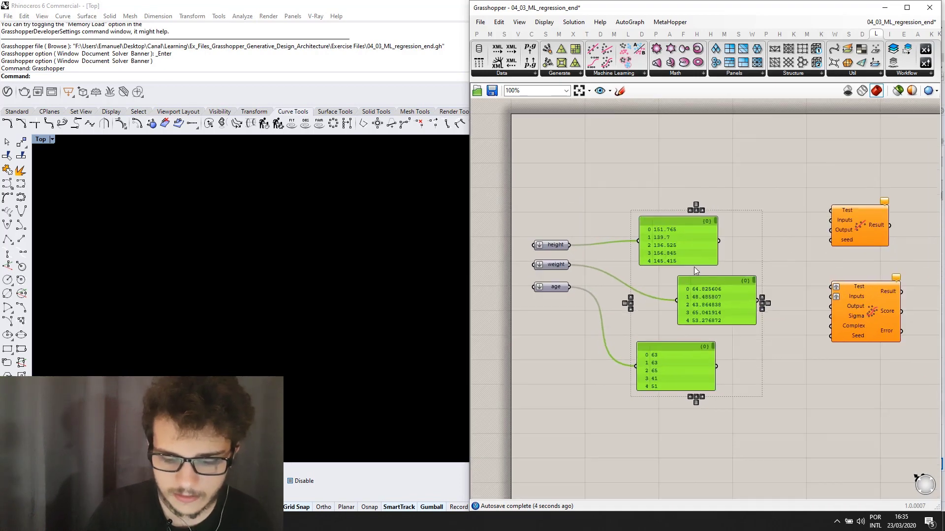
{"action": "right_click_drag", "start_coordinate": [689, 355], "coordinate": [690, 307]}
{"action": "scroll", "coordinate": [690, 307], "scroll_direction": "up", "scroll_amount": 2}
{"action": "mouse_move", "coordinate": [515, 216]}
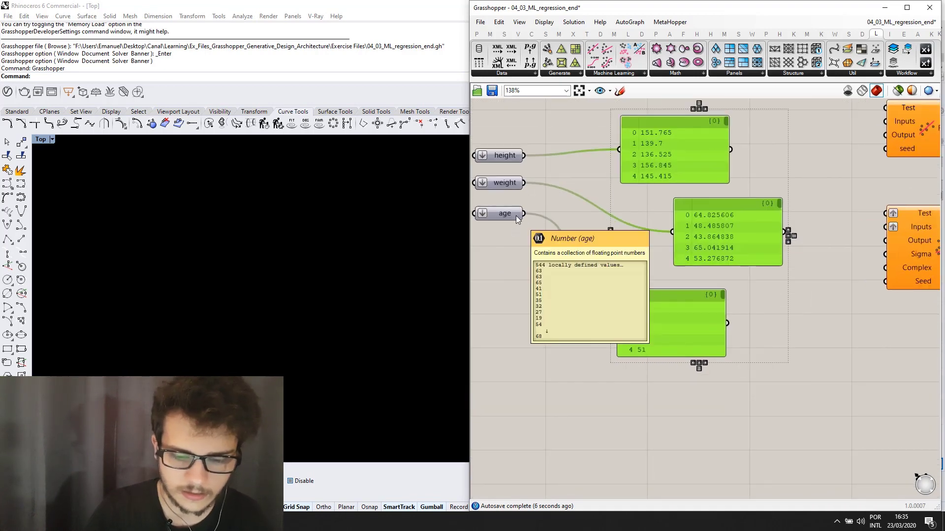
{"action": "scroll", "coordinate": [516, 216], "scroll_direction": "down", "scroll_amount": 2}
{"action": "left_click_drag", "start_coordinate": [634, 306], "coordinate": [645, 295]}
{"action": "left_click", "coordinate": [737, 330]}
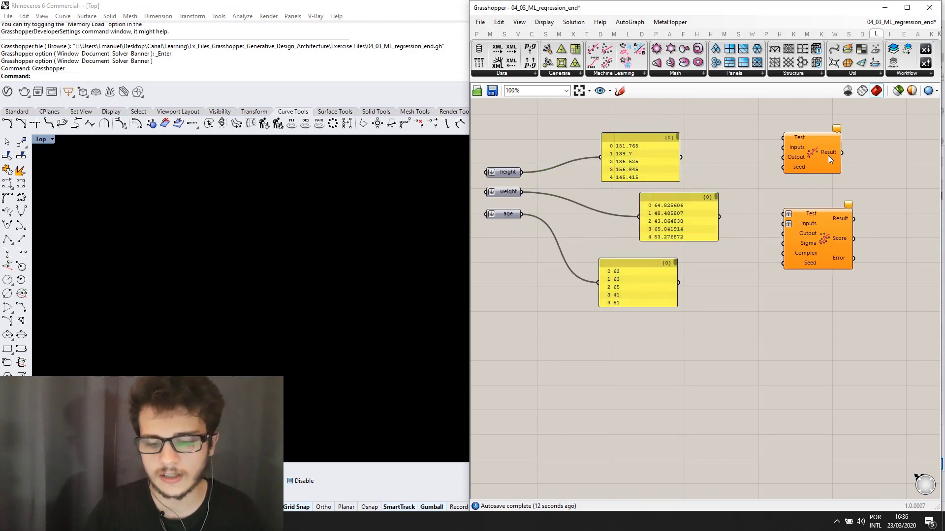
- Delete the three panels connected to height, weight and age
{"action": "right_click_drag", "start_coordinate": [818, 132], "coordinate": [802, 174]}
{"action": "scroll", "coordinate": [807, 266], "scroll_direction": "down", "scroll_amount": 1}
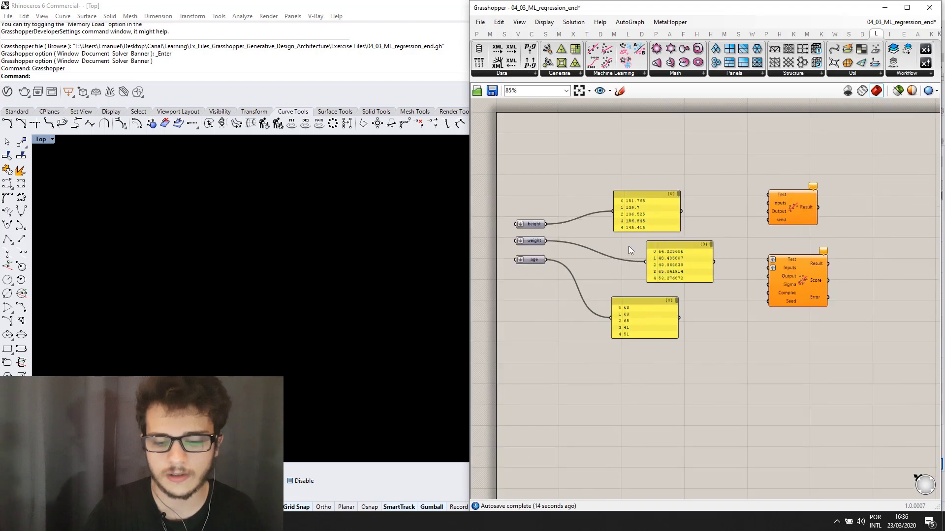
{"action": "left_click_drag", "start_coordinate": [701, 353], "coordinate": [636, 194]}
{"action": "key", "text": "Delete"}
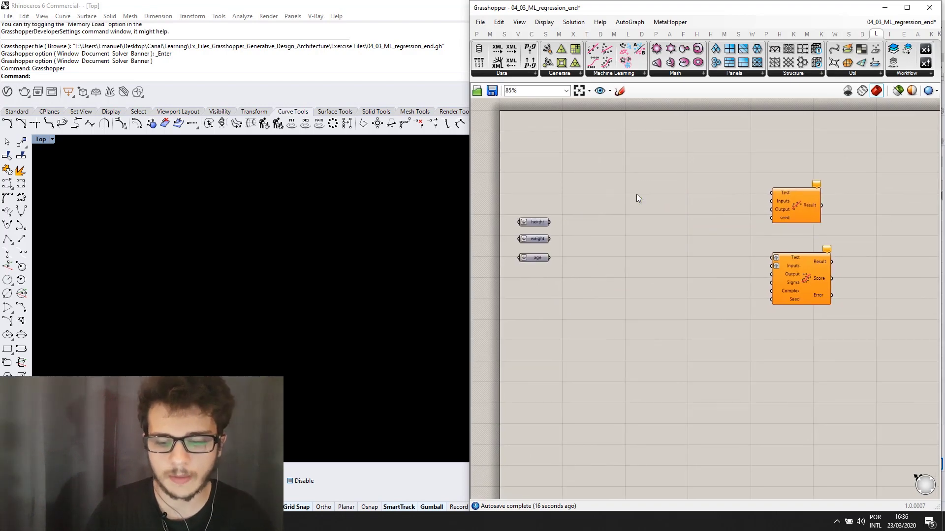
- Move the four-input regression component closer to the height, weight and age parameters
{"action": "scroll", "coordinate": [671, 246], "scroll_direction": "up", "scroll_amount": 1}
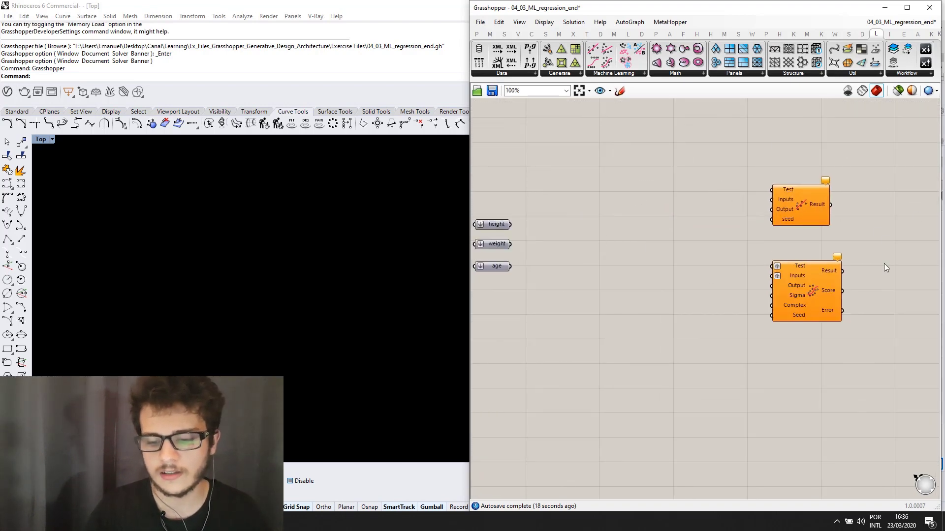
{"action": "scroll", "coordinate": [651, 248], "scroll_direction": "down", "scroll_amount": 1}
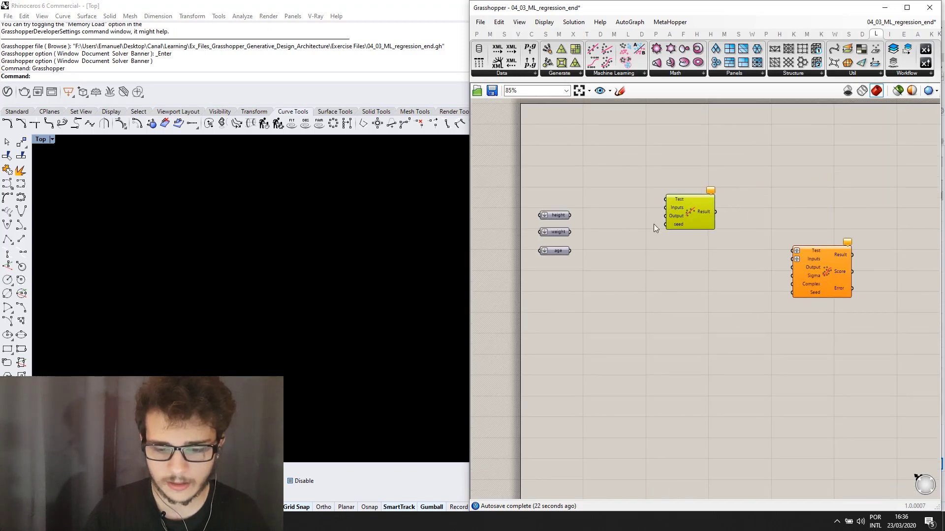
{"action": "scroll", "coordinate": [654, 223], "scroll_direction": "up", "scroll_amount": 4}
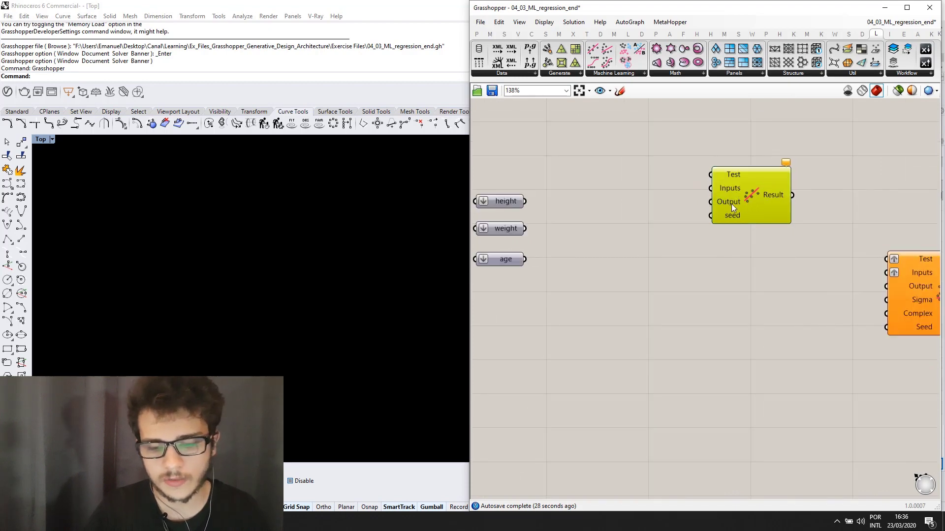
{"action": "scroll", "coordinate": [710, 216], "scroll_direction": "down", "scroll_amount": 2}
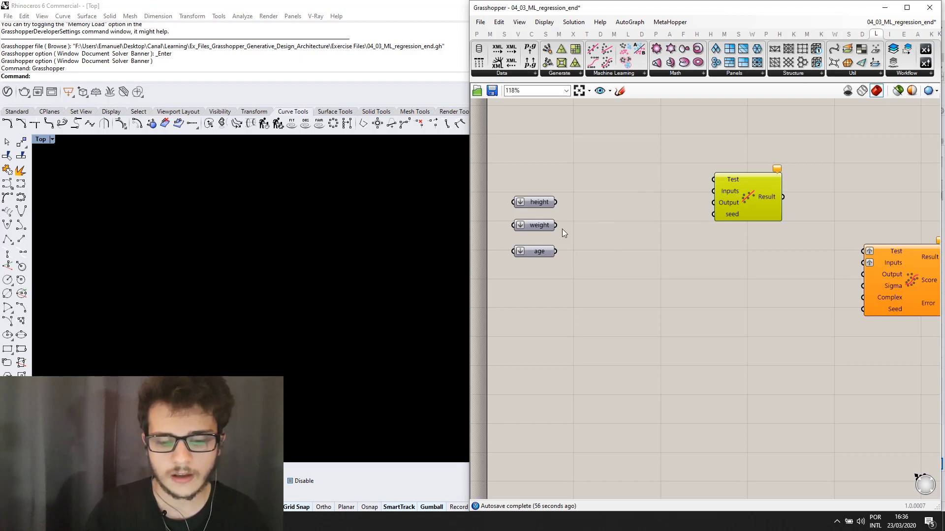
- Connect height to the Inputs and weight to the Output of the four-input regression component
{"action": "scroll", "coordinate": [632, 230], "scroll_direction": "up", "scroll_amount": 1}
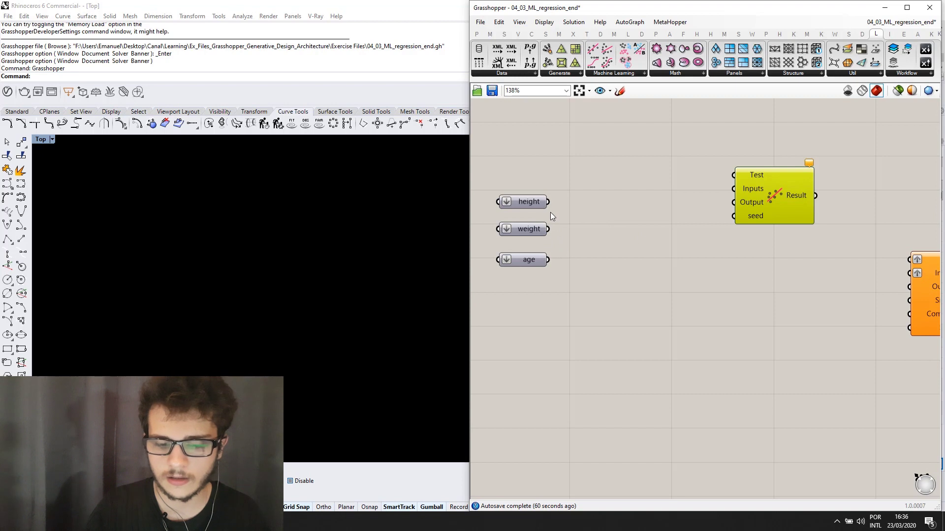
{"action": "left_click_drag", "start_coordinate": [548, 202], "coordinate": [719, 191]}
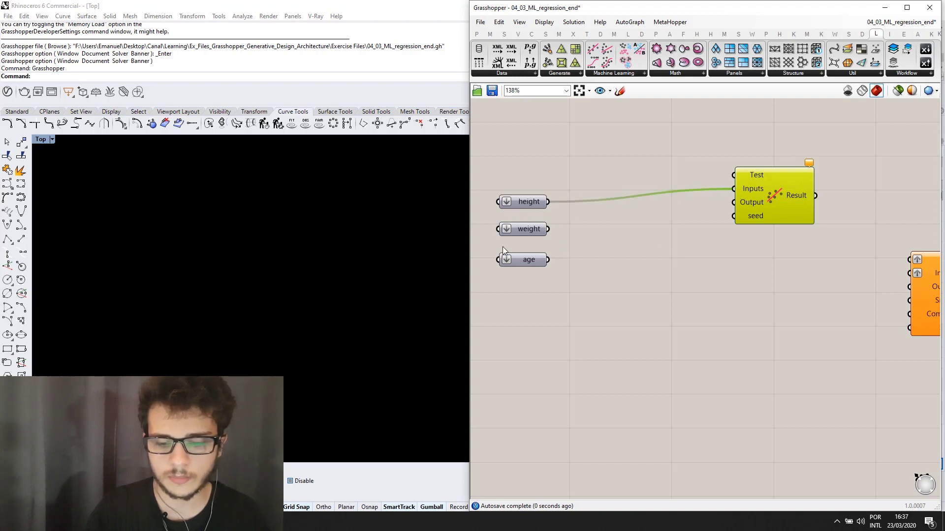
{"action": "left_click_drag", "start_coordinate": [548, 229], "coordinate": [734, 203]}
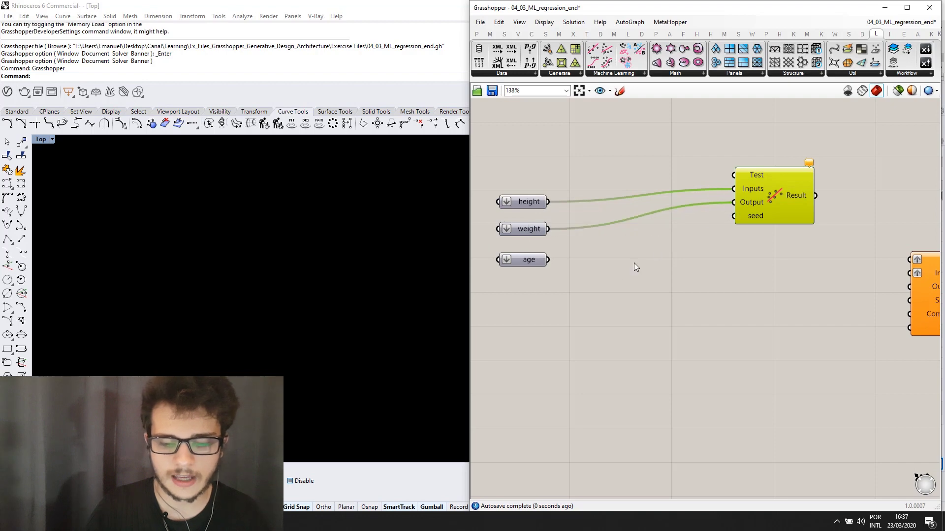
- Add a number slider set to 170 and connect it to the Test input of the regression component
{"action": "scroll", "coordinate": [612, 271], "scroll_direction": "down", "scroll_amount": 1}
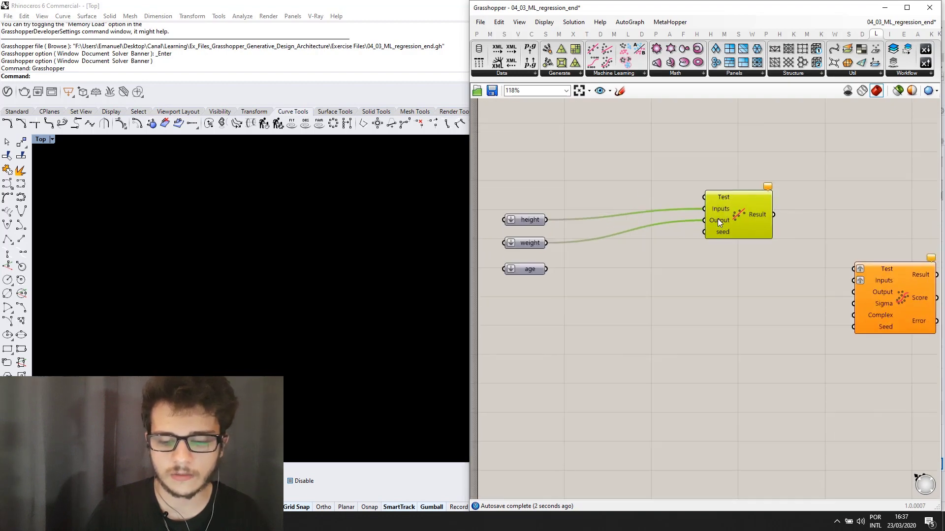
{"action": "scroll", "coordinate": [631, 170], "scroll_direction": "up", "scroll_amount": 1}
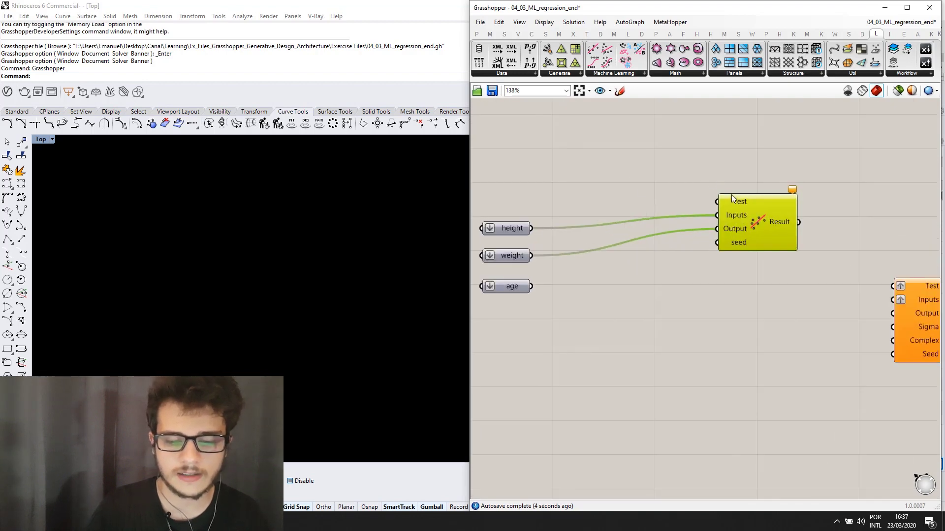
{"action": "double_click", "coordinate": [614, 184]}
{"action": "type", "text": "50"}
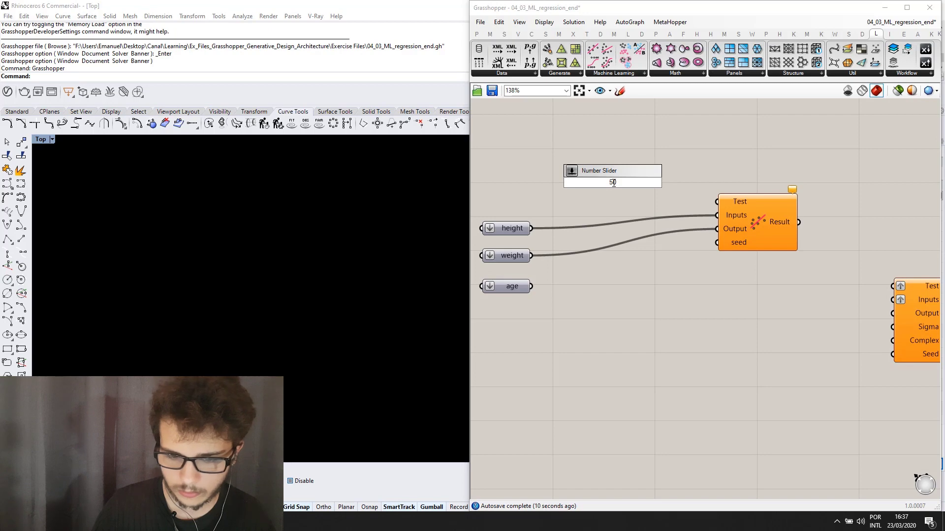
{"action": "key", "text": "BackSpace"}
{"action": "key", "text": "BackSpace"}
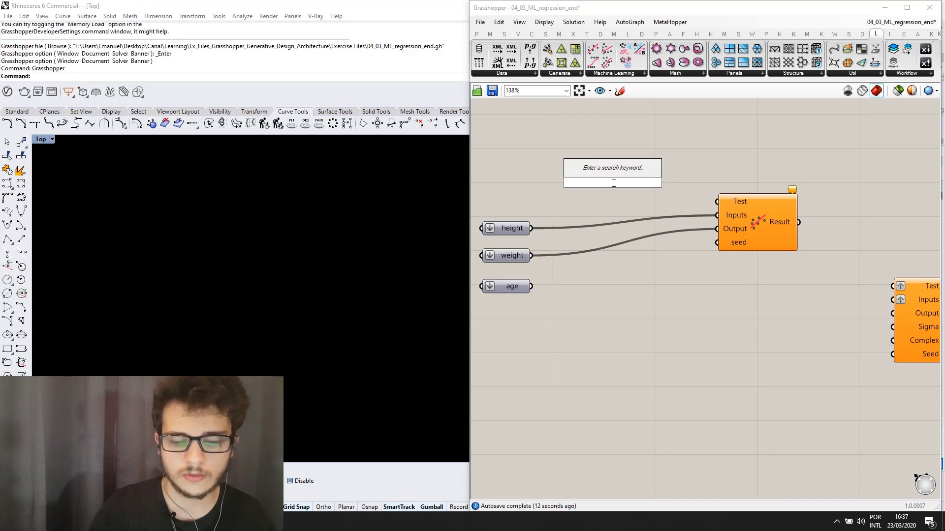
{"action": "type", "text": "170"}
{"action": "key", "text": "Return"}
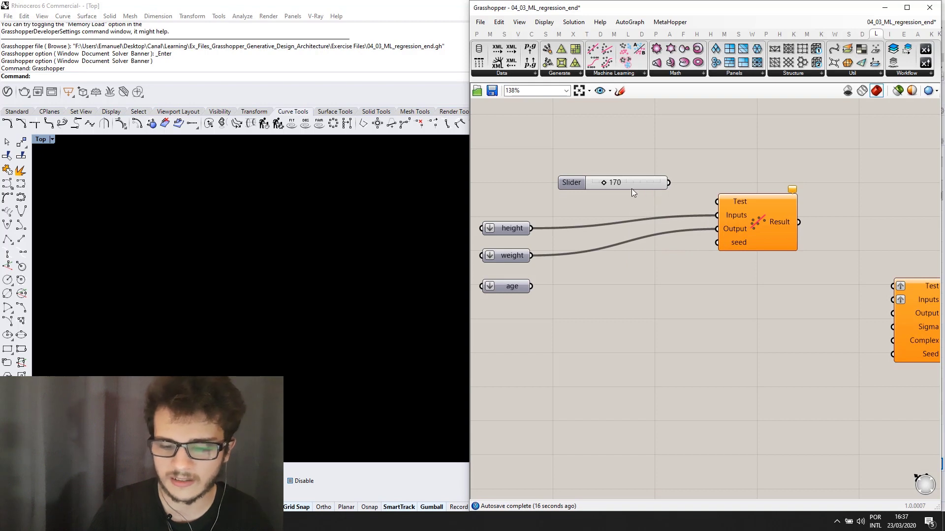
{"action": "left_click_drag", "start_coordinate": [651, 179], "coordinate": [749, 223]}
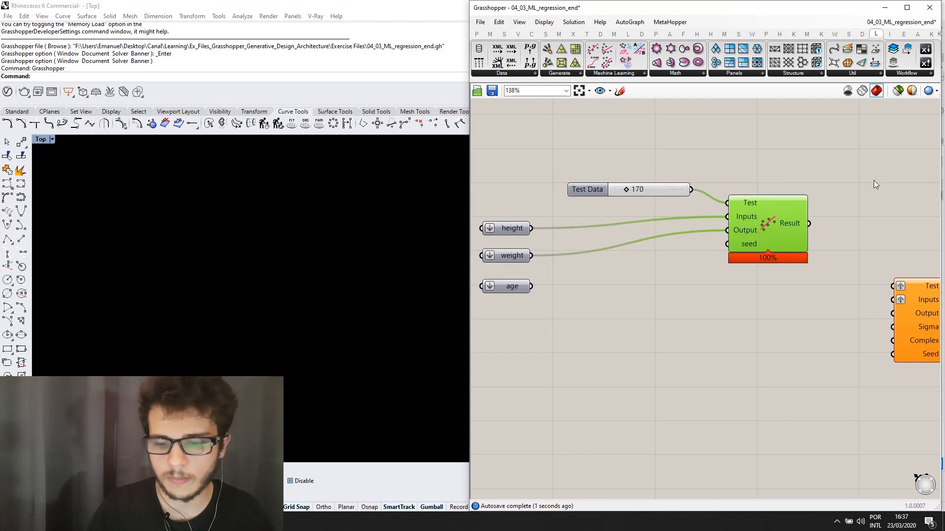
- Add a panel and connect the regression component's Result output to it
{"action": "double_click", "coordinate": [873, 180]}
{"action": "type", "text": "panel"}
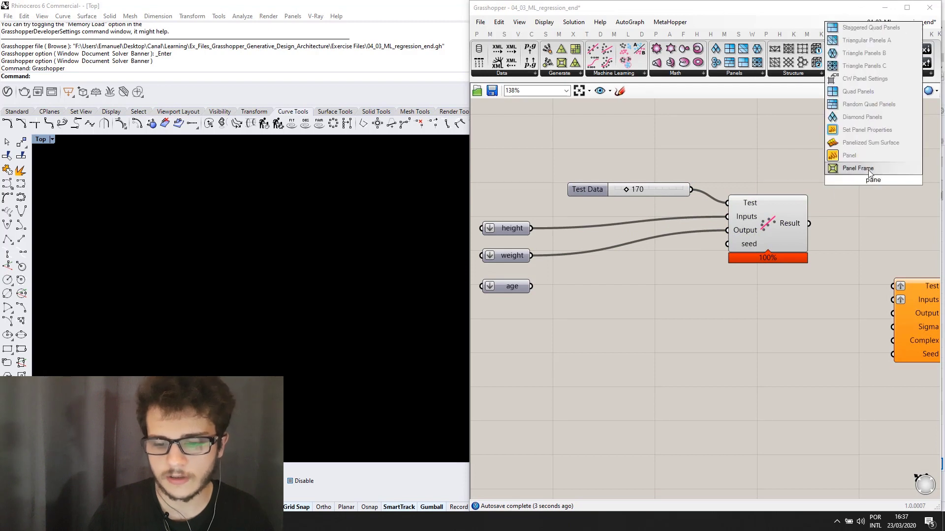
{"action": "left_click", "coordinate": [864, 155]}
{"action": "left_click_drag", "start_coordinate": [813, 225], "coordinate": [818, 180]}
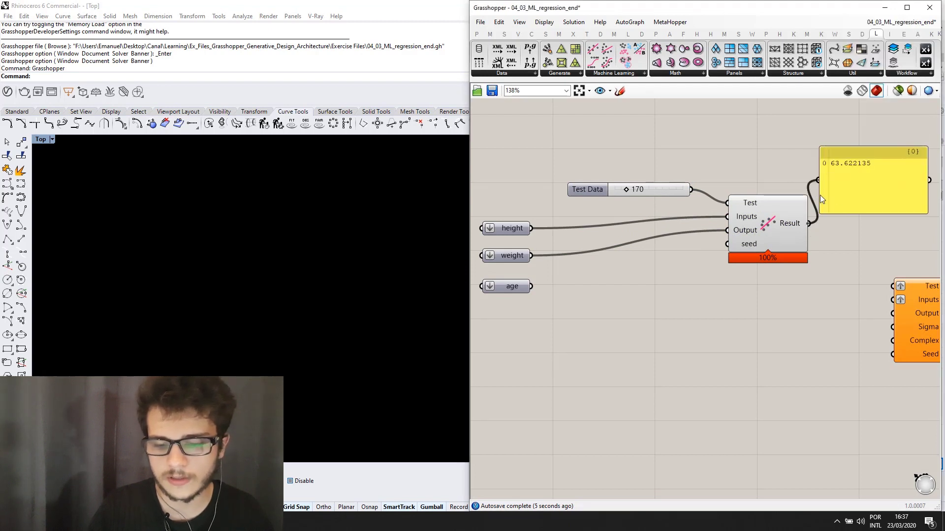
{"action": "right_click_drag", "start_coordinate": [780, 196], "coordinate": [702, 200]}
{"action": "scroll", "coordinate": [535, 193], "scroll_direction": "up", "scroll_amount": 1}
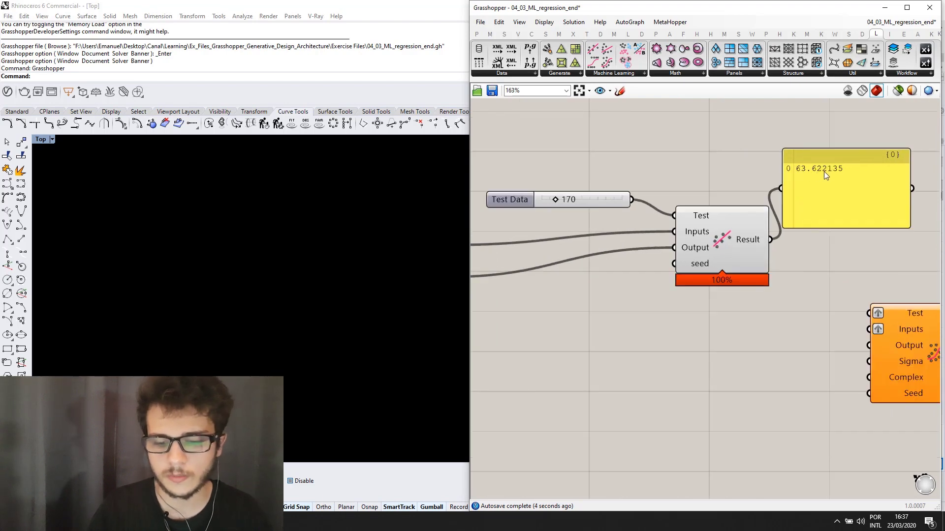
- Set the Test Data slider to 105
{"action": "scroll", "coordinate": [626, 184], "scroll_direction": "down", "scroll_amount": 1}
{"action": "right_click_drag", "start_coordinate": [626, 184], "coordinate": [678, 188]}
{"action": "left_click_drag", "start_coordinate": [680, 192], "coordinate": [661, 191]}
{"action": "scroll", "coordinate": [702, 211], "scroll_direction": "down", "scroll_amount": 3}
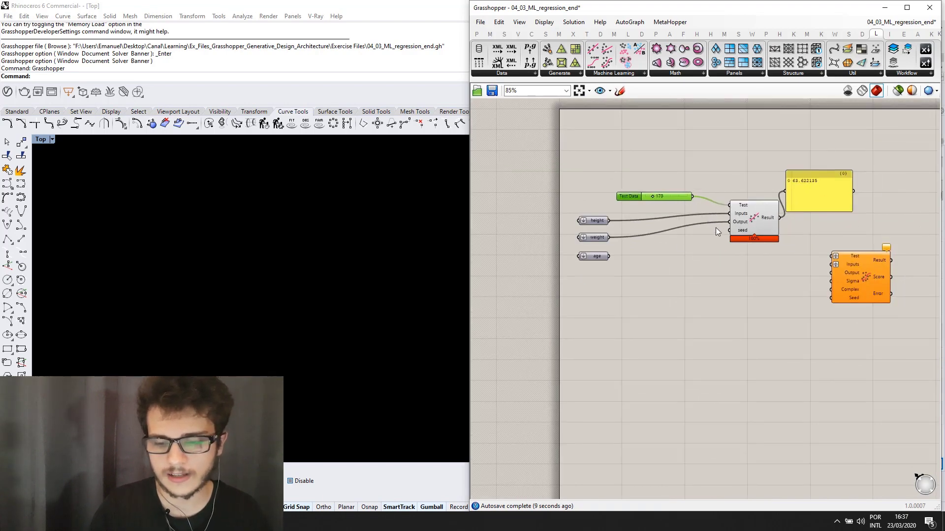
{"action": "scroll", "coordinate": [684, 218], "scroll_direction": "up", "scroll_amount": 3}
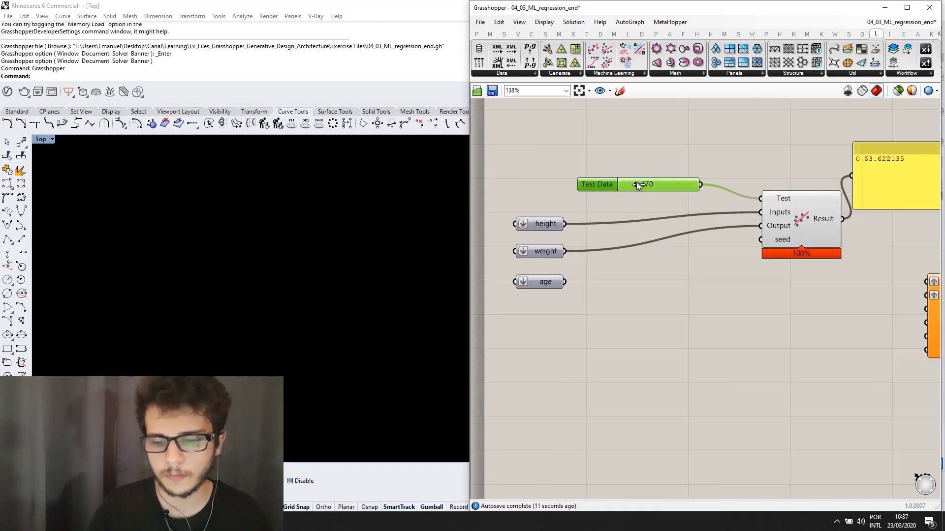
{"action": "left_click_drag", "start_coordinate": [643, 184], "coordinate": [631, 183]}
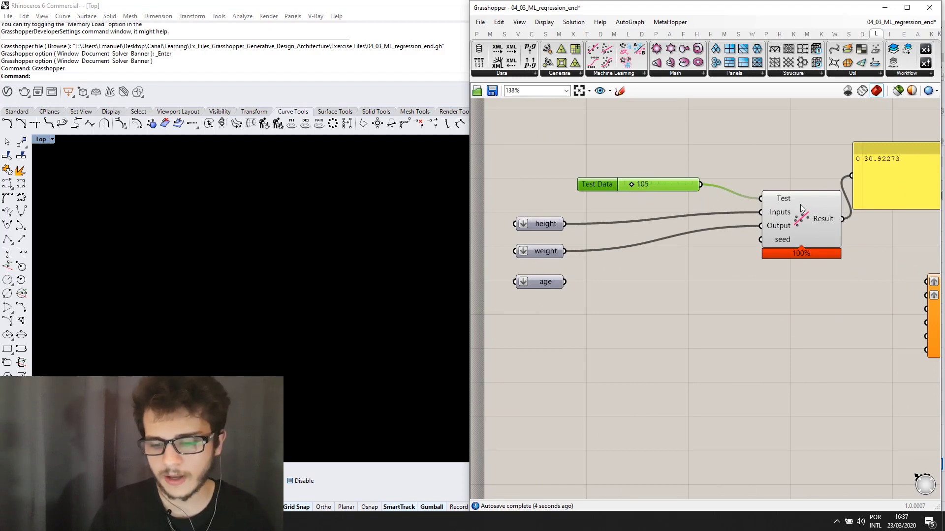
- Move the result panel slightly farther away from the regression component
{"action": "scroll", "coordinate": [795, 206], "scroll_direction": "down", "scroll_amount": 3}
{"action": "right_click_drag", "start_coordinate": [799, 205], "coordinate": [761, 219]}
{"action": "scroll", "coordinate": [749, 264], "scroll_direction": "up", "scroll_amount": 2}
{"action": "scroll", "coordinate": [733, 250], "scroll_direction": "down", "scroll_amount": 1}
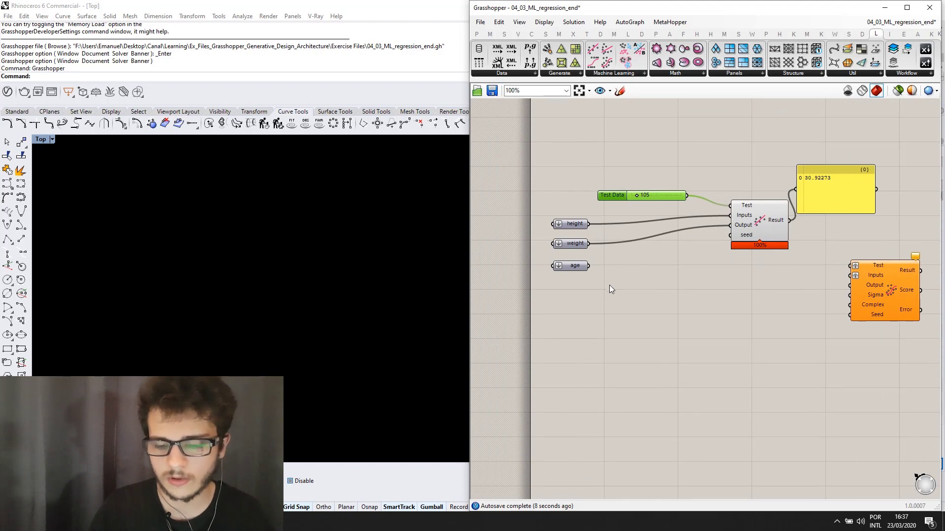
{"action": "scroll", "coordinate": [721, 180], "scroll_direction": "up", "scroll_amount": 1}
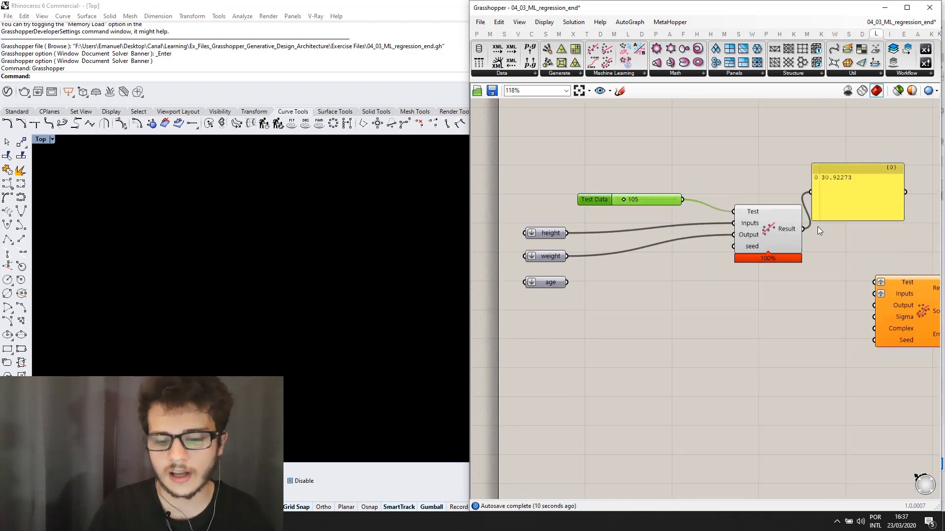
{"action": "scroll", "coordinate": [817, 223], "scroll_direction": "down", "scroll_amount": 2}
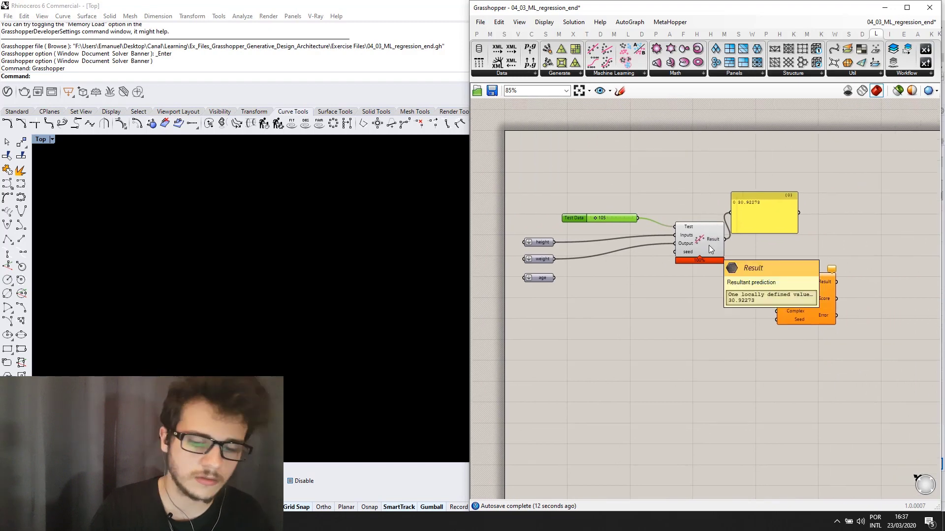
{"action": "right_click_drag", "start_coordinate": [666, 237], "coordinate": [693, 234]}
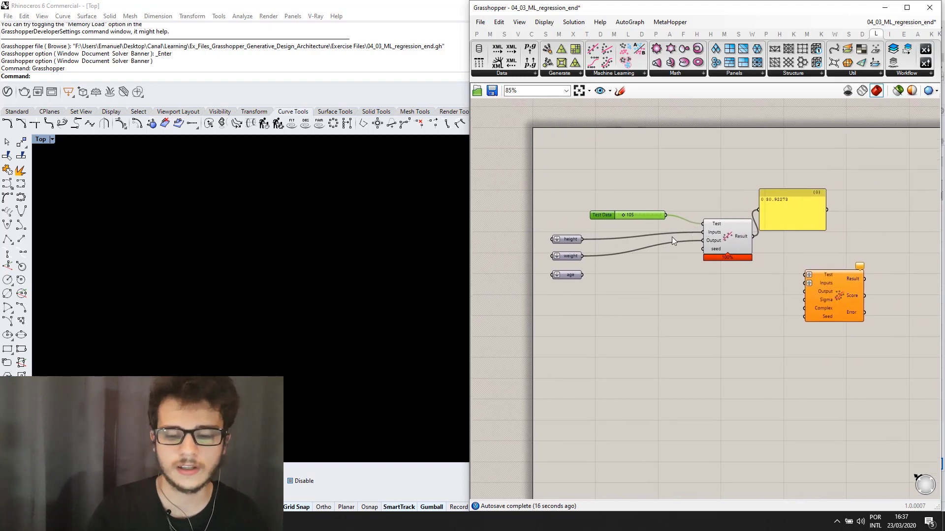
{"action": "scroll", "coordinate": [712, 240], "scroll_direction": "up", "scroll_amount": 1}
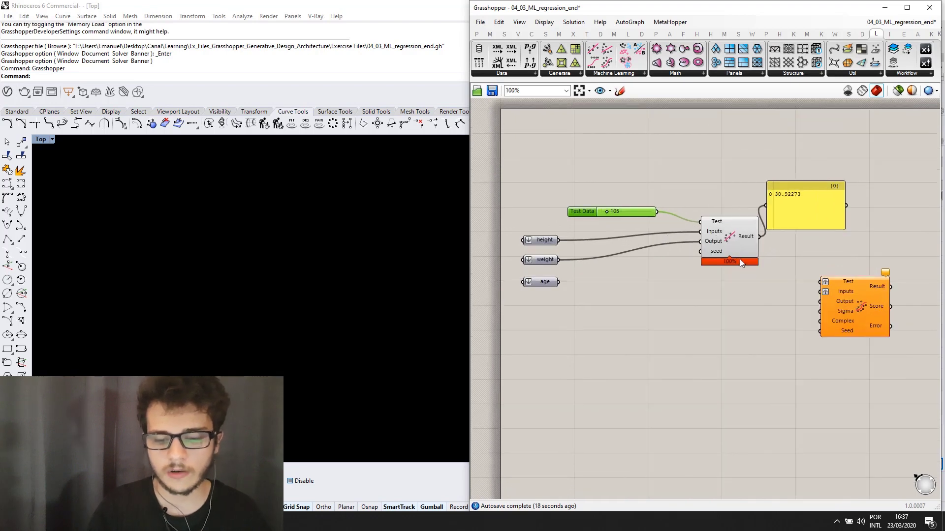
{"action": "left_click_drag", "start_coordinate": [786, 206], "coordinate": [812, 210]}
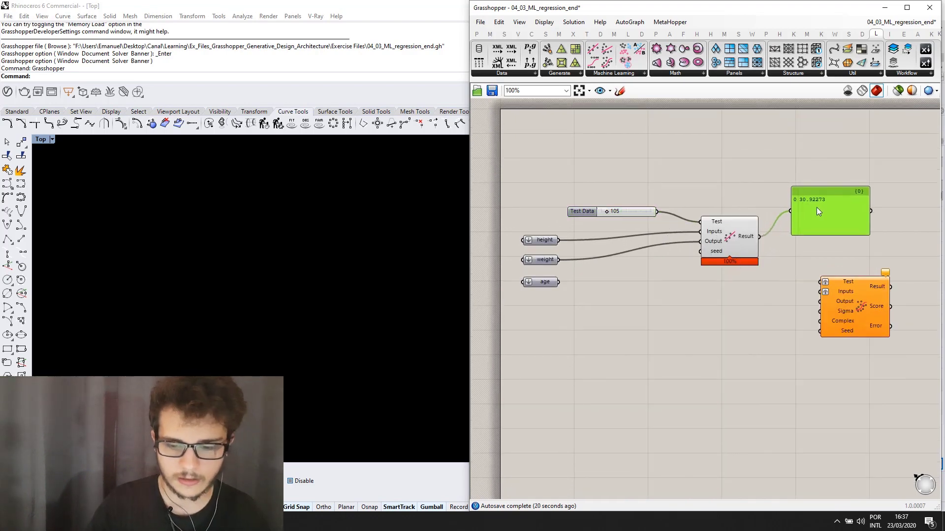
- Add a Construct Point component and connect height to its X input and weight to its Y input
{"action": "double_click", "coordinate": [727, 176]}
{"action": "type", "text": "co"}
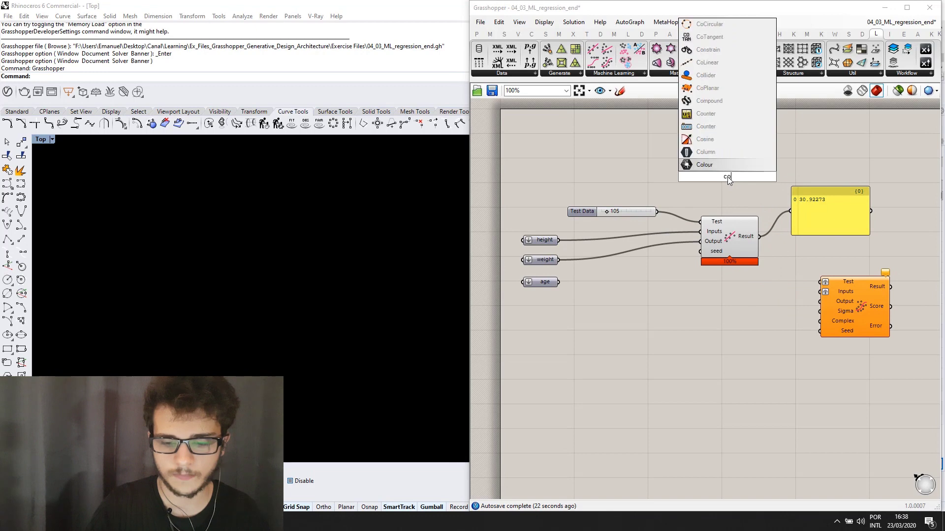
{"action": "type", "text": "nstruct poi"}
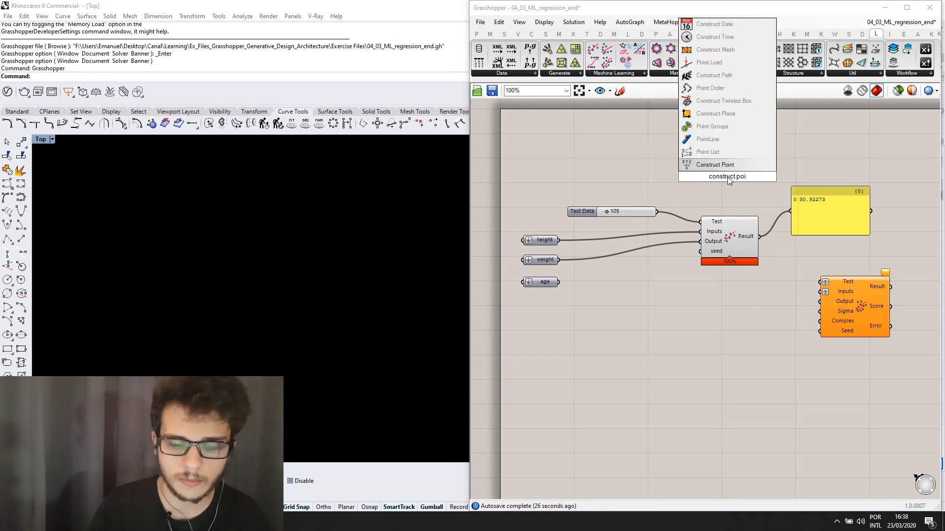
{"action": "left_click", "coordinate": [705, 164]}
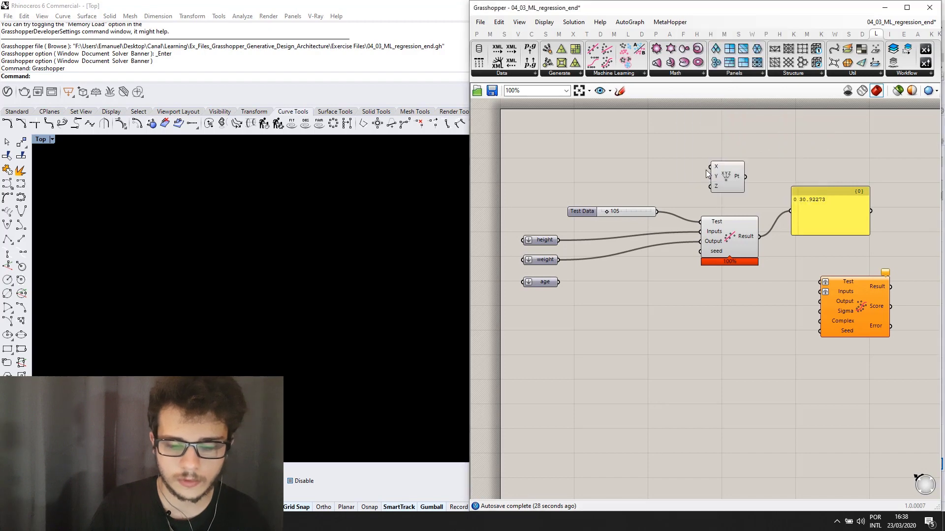
{"action": "left_click_drag", "start_coordinate": [545, 239], "coordinate": [542, 240]}
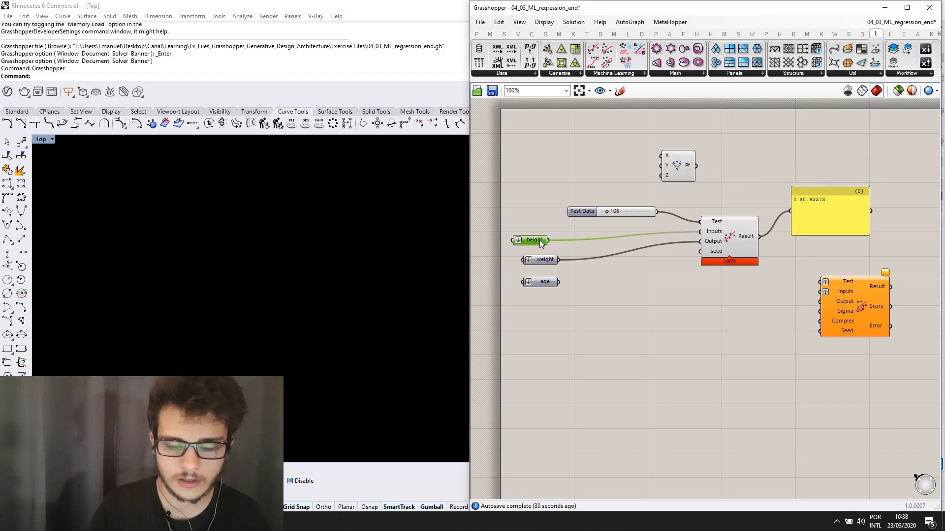
{"action": "left_click_drag", "start_coordinate": [622, 179], "coordinate": [661, 156]}
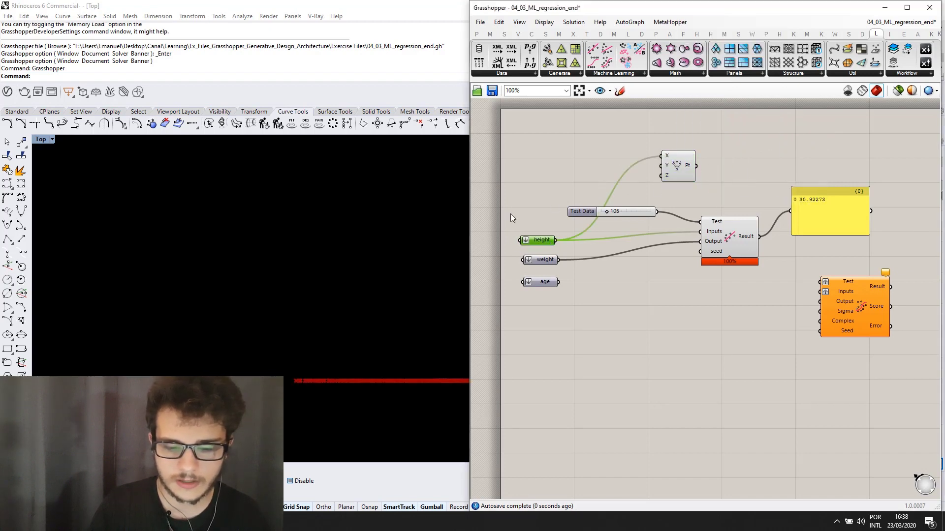
{"action": "left_click_drag", "start_coordinate": [559, 259], "coordinate": [661, 166]}
- Examine the distribution of the height and weight points in Rhino's Top viewport
{"action": "scroll", "coordinate": [297, 335], "scroll_direction": "up", "scroll_amount": 5}
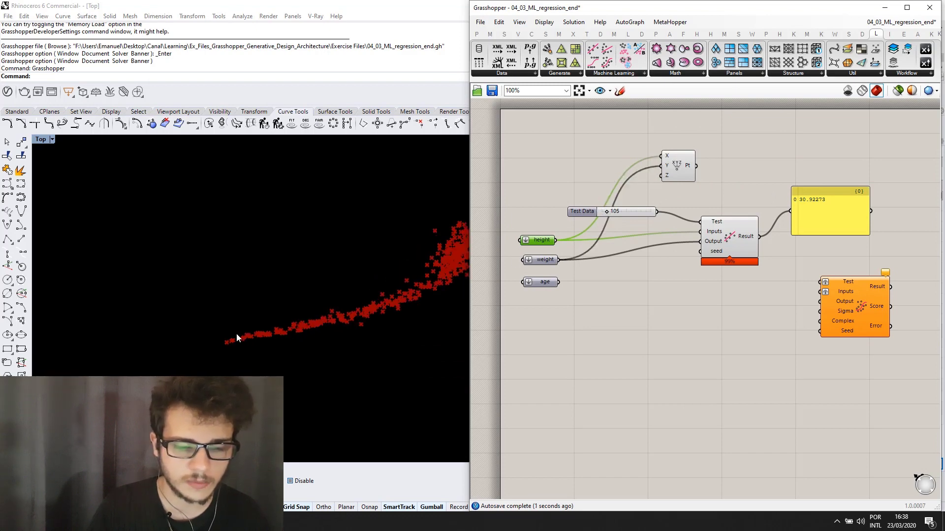
{"action": "scroll", "coordinate": [315, 327], "scroll_direction": "up", "scroll_amount": 2}
{"action": "scroll", "coordinate": [320, 325], "scroll_direction": "down", "scroll_amount": 5}
{"action": "right_click_drag", "start_coordinate": [365, 292], "coordinate": [280, 329]}
{"action": "scroll", "coordinate": [339, 286], "scroll_direction": "up", "scroll_amount": 4}
{"action": "right_click_drag", "start_coordinate": [325, 273], "coordinate": [360, 282], "text": "ctrl+shift"}
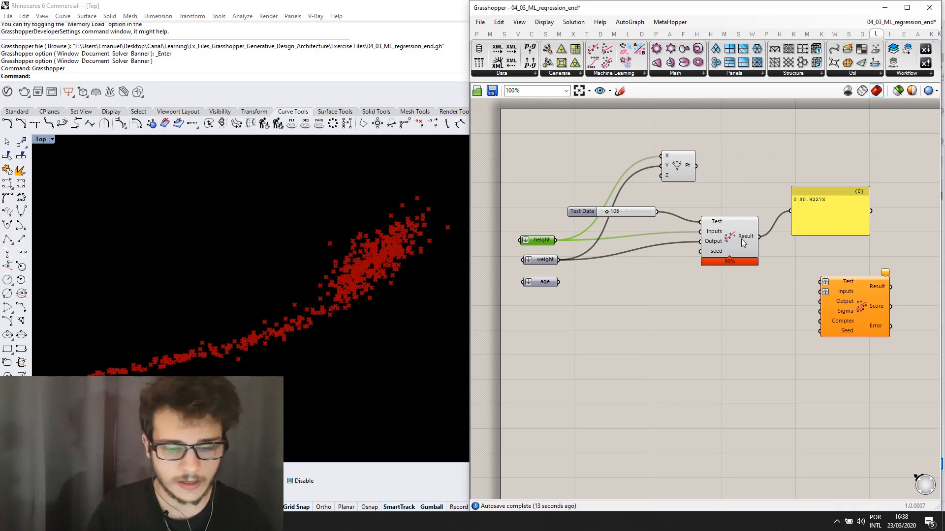
- Shift the connected regression component slightly and add a Range component near it
{"action": "left_click_drag", "start_coordinate": [741, 239], "coordinate": [729, 248]}
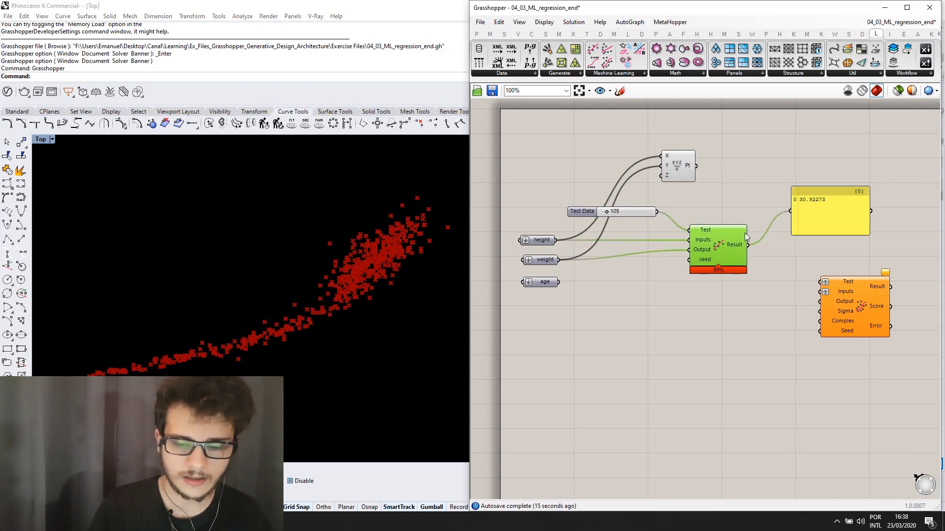
{"action": "scroll", "coordinate": [715, 234], "scroll_direction": "down", "scroll_amount": 2}
{"action": "right_click_drag", "start_coordinate": [736, 221], "coordinate": [769, 204]}
{"action": "double_click", "coordinate": [719, 263]}
{"action": "type", "text": "range"}
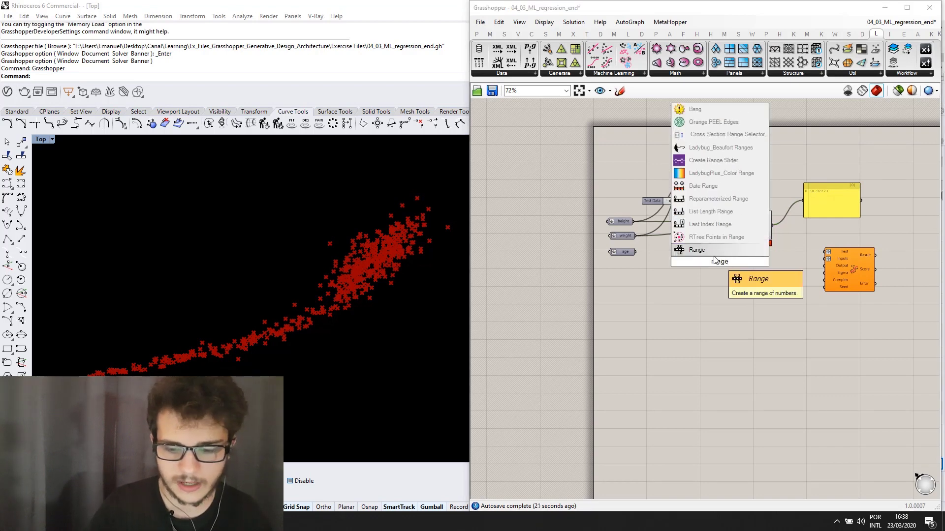
{"action": "key", "text": "Return"}
{"action": "left_click_drag", "start_coordinate": [718, 266], "coordinate": [712, 220]}
- Move the Test Data slider below the wires to the regression component and place the Range component under Construct Point
{"action": "scroll", "coordinate": [708, 196], "scroll_direction": "up", "scroll_amount": 3}
{"action": "left_click_drag", "start_coordinate": [617, 205], "coordinate": [621, 277]}
{"action": "left_click_drag", "start_coordinate": [709, 277], "coordinate": [704, 211]}
{"action": "scroll", "coordinate": [749, 226], "scroll_direction": "down", "scroll_amount": 1}
{"action": "scroll", "coordinate": [725, 186], "scroll_direction": "up", "scroll_amount": 1}
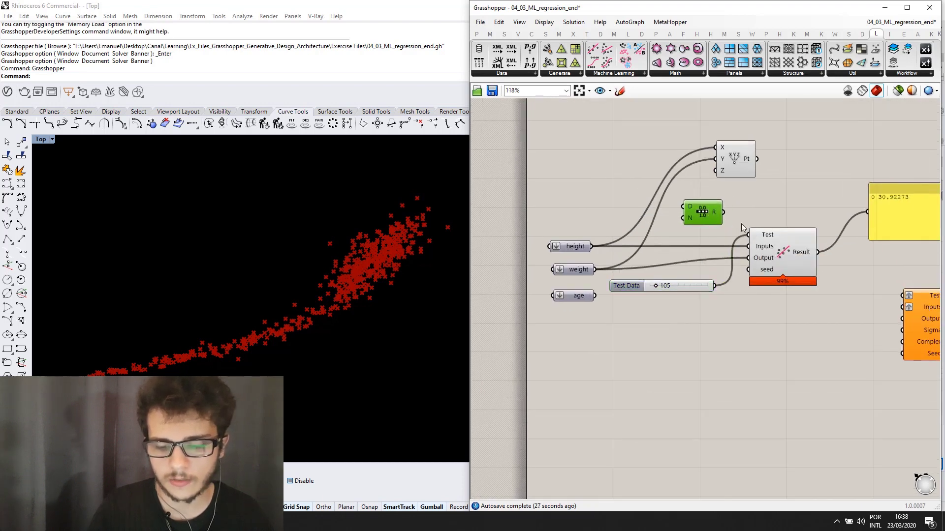
{"action": "scroll", "coordinate": [719, 204], "scroll_direction": "down", "scroll_amount": 2}
{"action": "scroll", "coordinate": [598, 234], "scroll_direction": "up", "scroll_amount": 2}
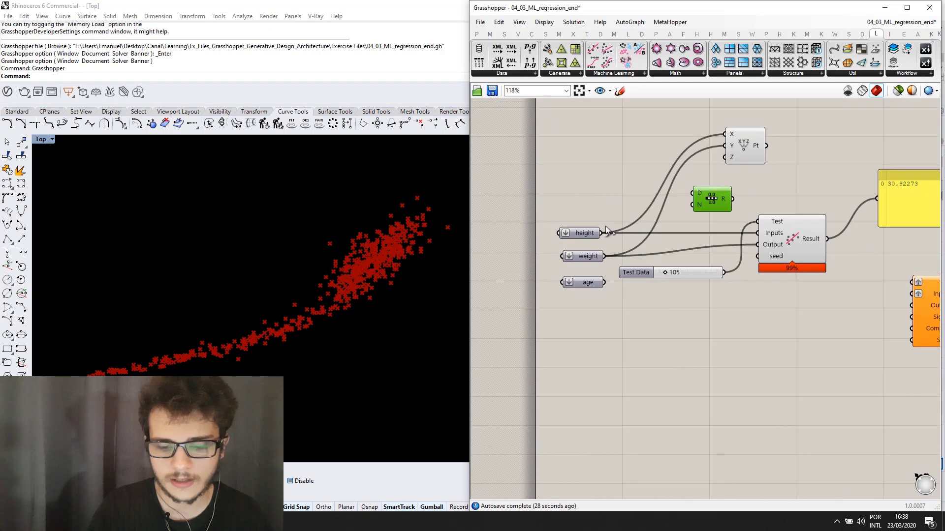
- Add two number sliders above the height parameter, set to 50 and 200
{"action": "double_click", "coordinate": [604, 157]}
{"action": "type", "text": "50"}
{"action": "key", "text": "Return"}
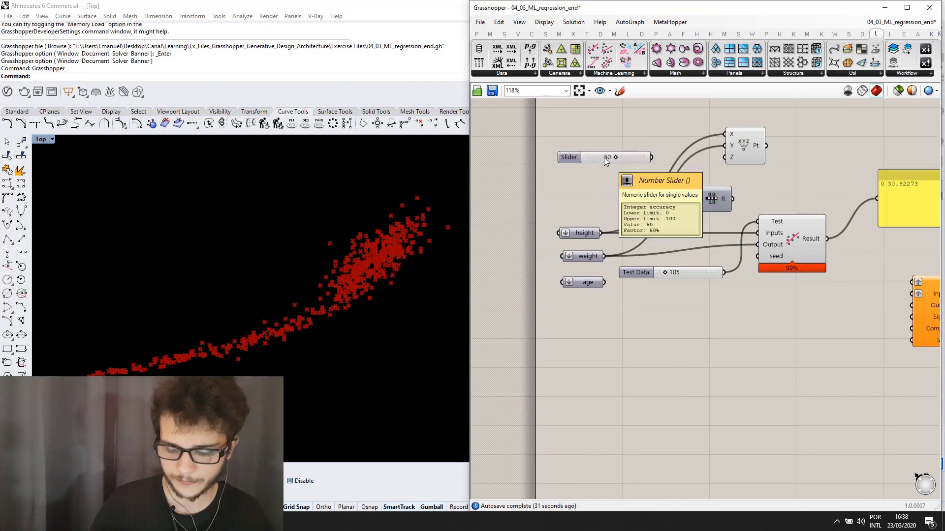
{"action": "double_click", "coordinate": [604, 200]}
{"action": "type", "text": "200"}
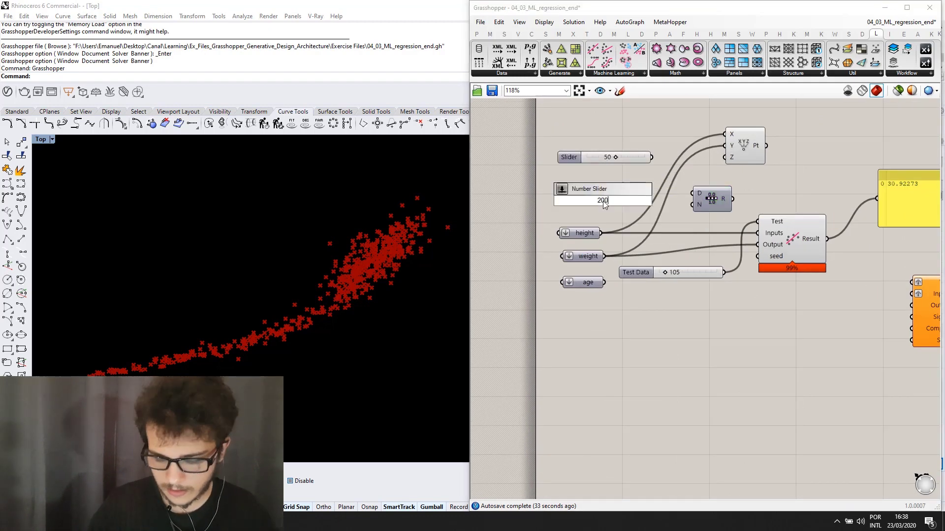
{"action": "key", "text": "Return"}
- Add a Construct Domain component and connect the 50 slider as its start and the 200 slider as its end
{"action": "scroll", "coordinate": [604, 200], "scroll_direction": "up", "scroll_amount": 3}
{"action": "double_click", "coordinate": [646, 162]}
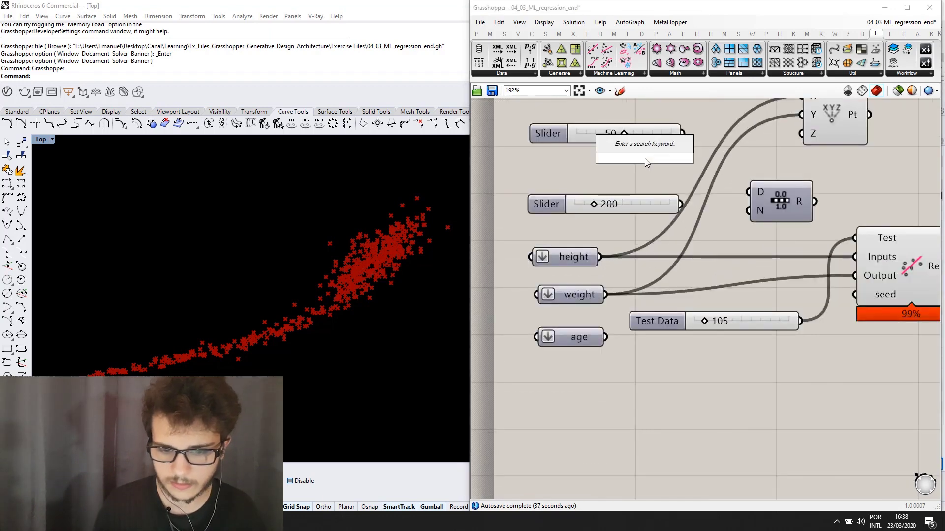
{"action": "type", "text": "construct dom"}
{"action": "key", "text": "Return"}
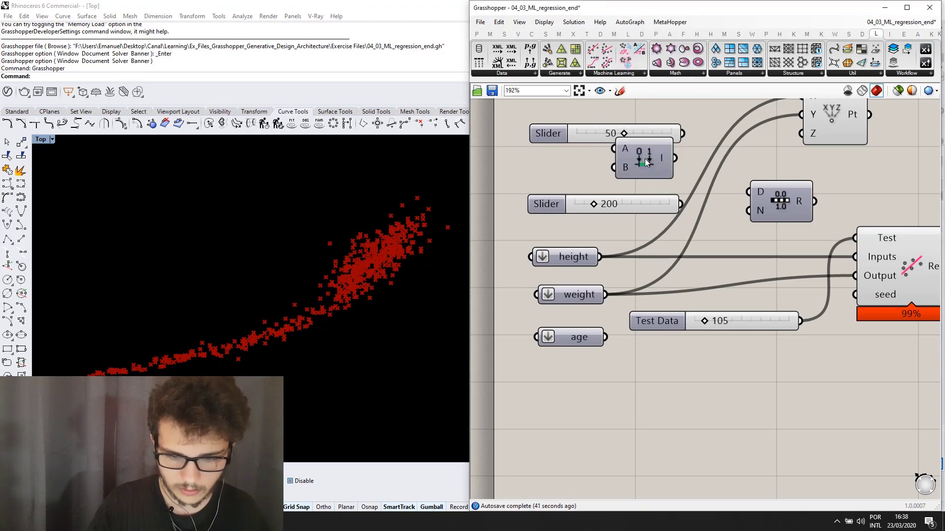
{"action": "left_click_drag", "start_coordinate": [645, 132], "coordinate": [681, 203]}
{"action": "left_click_drag", "start_coordinate": [587, 142], "coordinate": [546, 142]}
- Connect the domain to the Range's D input and replace the regression's Test slider with the Range output
{"action": "left_click", "coordinate": [766, 151]}
{"action": "left_click_drag", "start_coordinate": [753, 153], "coordinate": [756, 197]}
{"action": "scroll", "coordinate": [757, 197], "scroll_direction": "down", "scroll_amount": 3}
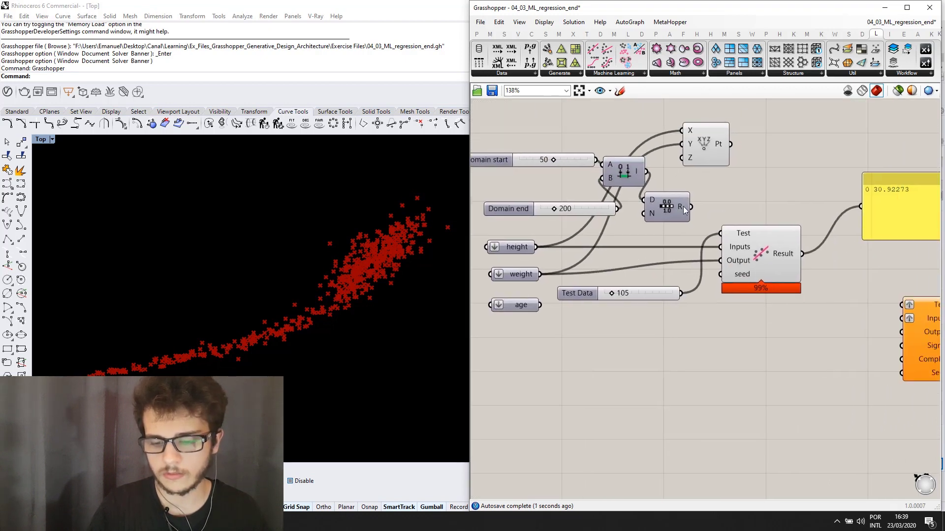
{"action": "scroll", "coordinate": [715, 217], "scroll_direction": "down", "scroll_amount": 1}
{"action": "left_click_drag", "start_coordinate": [710, 207], "coordinate": [727, 226]}
{"action": "mouse_move", "coordinate": [754, 198]}
{"action": "right_mouse_down"}
{"action": "mouse_move", "coordinate": [734, 203]}
{"action": "mouse_move", "coordinate": [746, 189]}
{"action": "right_mouse_up"}
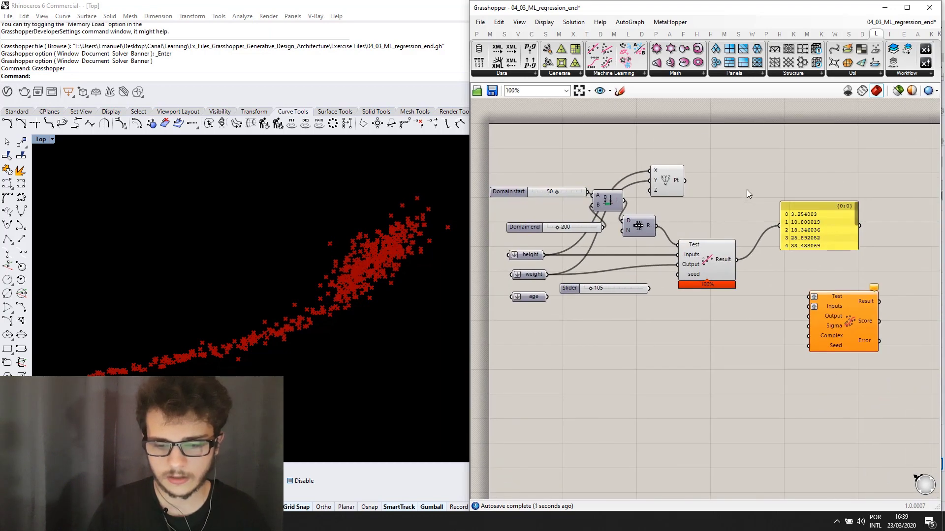
- Duplicate the Construct Point component beside the regression, connecting the Range output to X and the regression Result to Y
{"action": "left_click", "coordinate": [820, 224]}
{"action": "scroll", "coordinate": [684, 203], "scroll_direction": "down", "scroll_amount": 1}
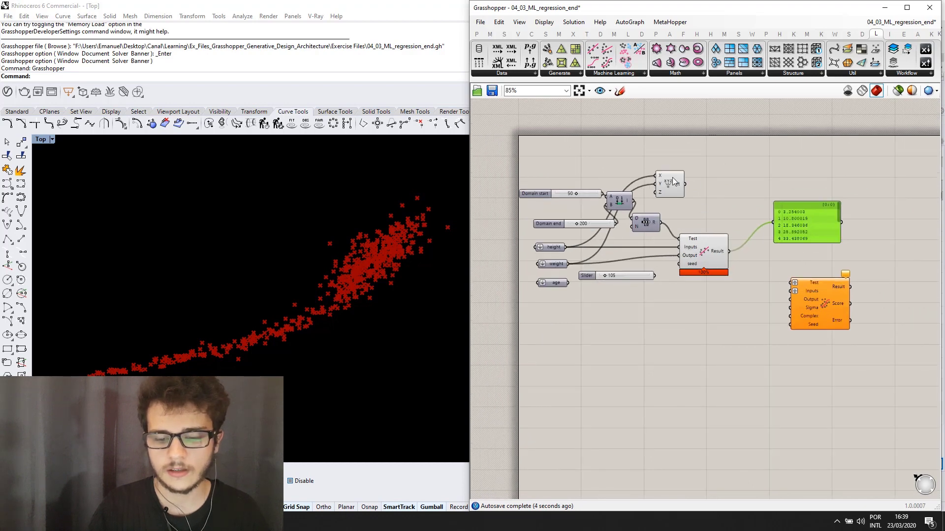
{"action": "left_click_drag", "start_coordinate": [680, 185], "coordinate": [768, 197]}
{"action": "left_click_drag", "start_coordinate": [734, 251], "coordinate": [762, 226]}
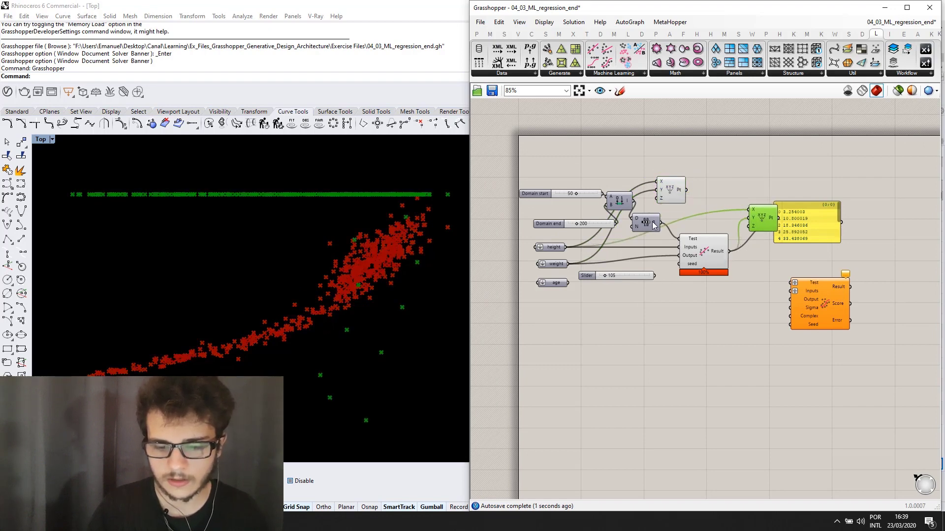
{"action": "left_click_drag", "start_coordinate": [659, 222], "coordinate": [749, 209]}
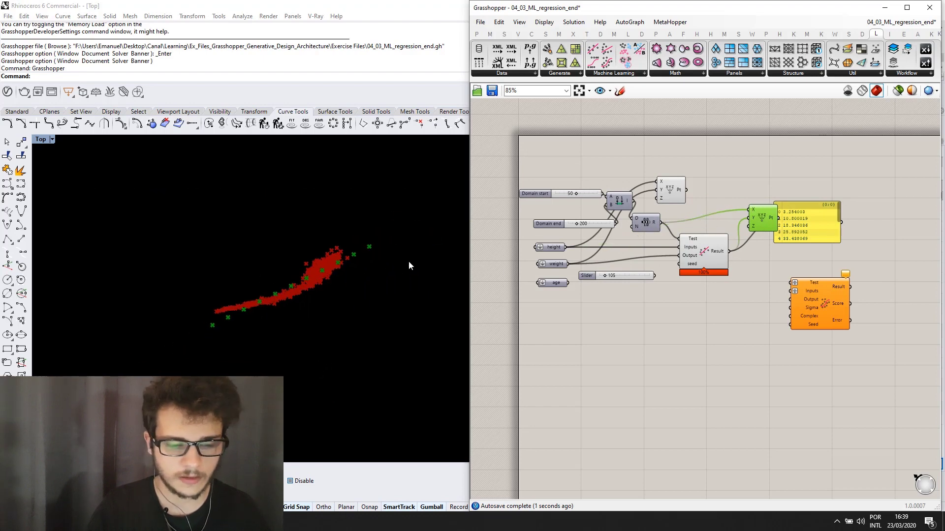
- Examine in the Top viewport how the predicted points compare with the original height and weight data
{"action": "scroll", "coordinate": [214, 323], "scroll_direction": "up", "scroll_amount": 3}
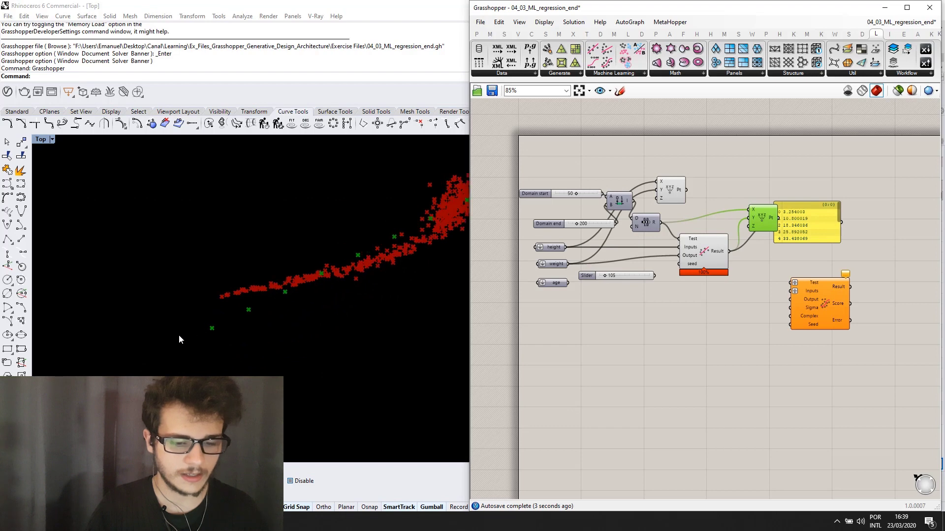
{"action": "scroll", "coordinate": [251, 320], "scroll_direction": "down", "scroll_amount": 4}
{"action": "scroll", "coordinate": [271, 311], "scroll_direction": "up", "scroll_amount": 4}
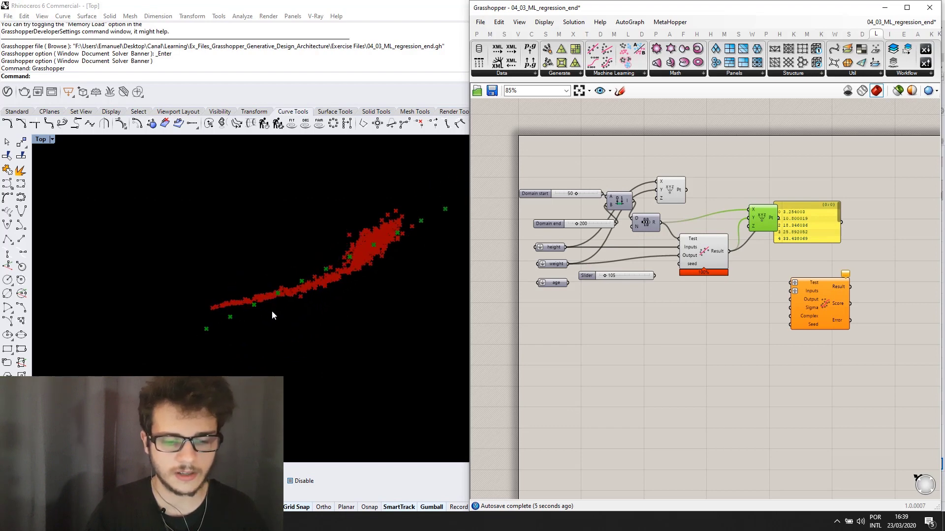
{"action": "scroll", "coordinate": [328, 283], "scroll_direction": "down", "scroll_amount": 2}
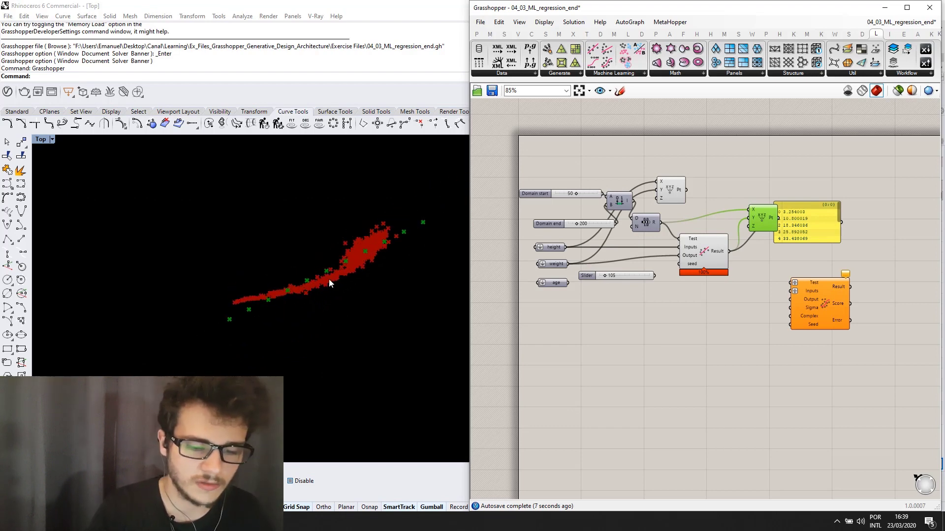
{"action": "scroll", "coordinate": [288, 297], "scroll_direction": "up", "scroll_amount": 1}
{"action": "scroll", "coordinate": [238, 320], "scroll_direction": "down", "scroll_amount": 1}
{"action": "scroll", "coordinate": [216, 325], "scroll_direction": "up", "scroll_amount": 1}
{"action": "scroll", "coordinate": [176, 338], "scroll_direction": "down", "scroll_amount": 2}
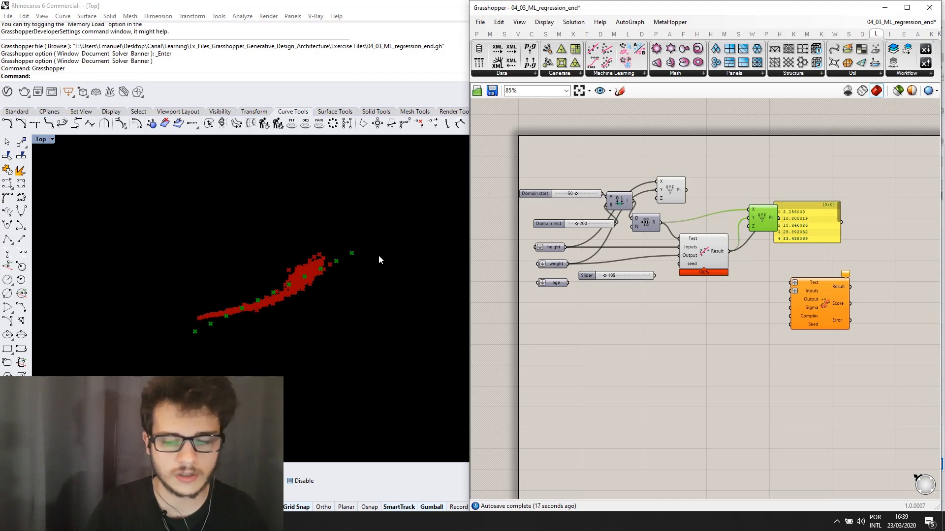
- Move the results panel to the right, clear of the duplicated Construct Point component
{"action": "right_click_drag", "start_coordinate": [736, 218], "coordinate": [627, 215]}
{"action": "left_click_drag", "start_coordinate": [707, 221], "coordinate": [758, 226]}
{"action": "right_click_drag", "start_coordinate": [537, 249], "coordinate": [589, 249]}
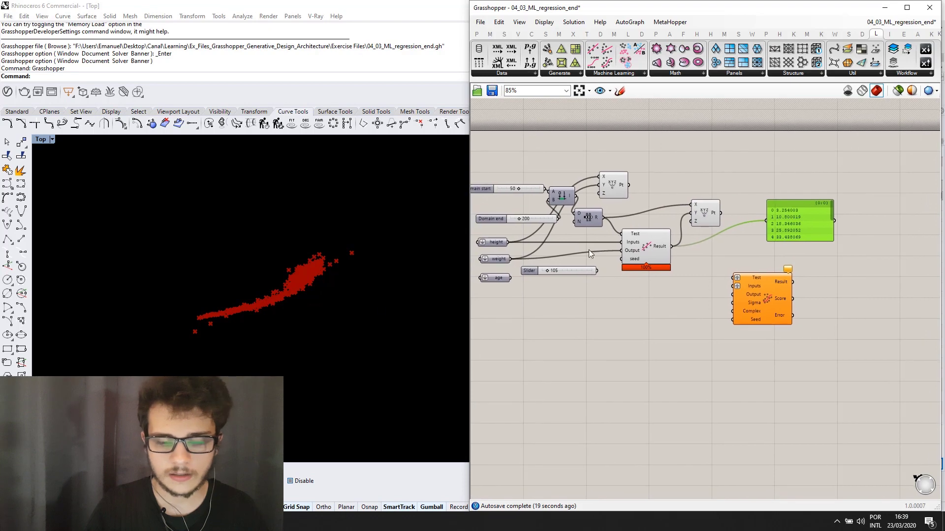
- Highlight the predicted points through their Construct Point component and compare both ends of the line with the data
{"action": "left_click", "coordinate": [708, 213]}
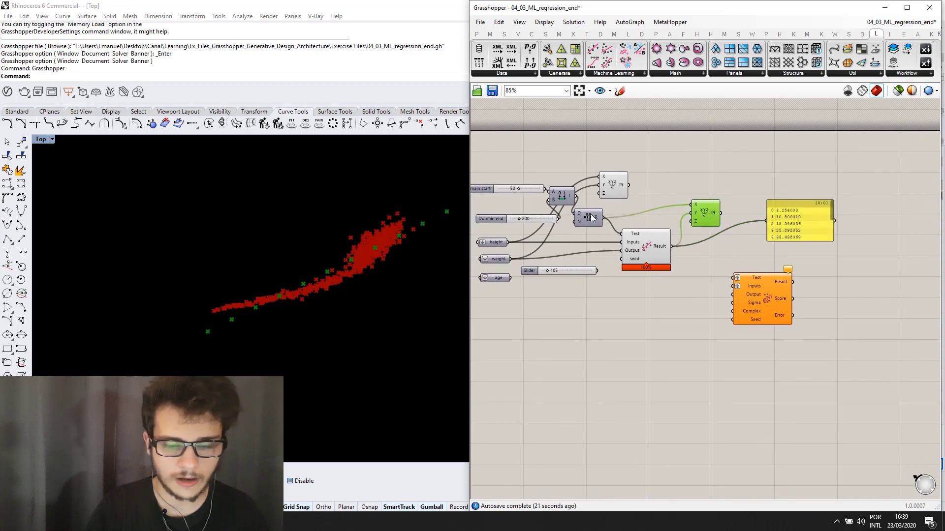
{"action": "scroll", "coordinate": [256, 320], "scroll_direction": "down", "scroll_amount": 2}
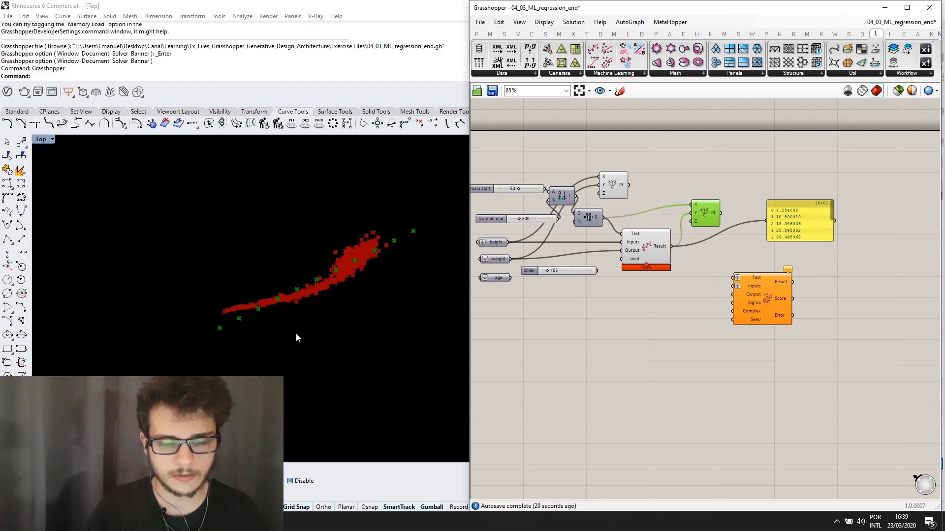
{"action": "scroll", "coordinate": [417, 250], "scroll_direction": "down", "scroll_amount": 1}
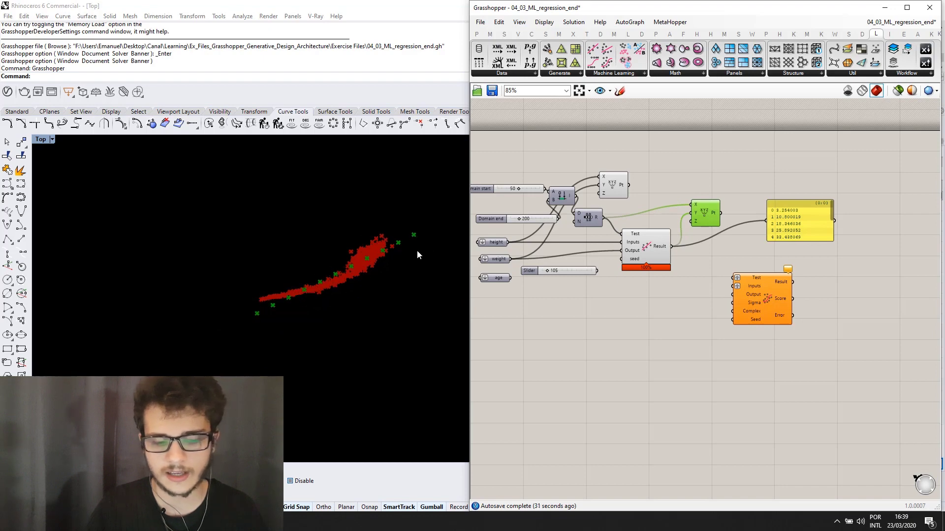
{"action": "scroll", "coordinate": [285, 310], "scroll_direction": "up", "scroll_amount": 1}
{"action": "right_click_drag", "start_coordinate": [722, 260], "coordinate": [760, 236]}
{"action": "right_click_drag", "start_coordinate": [517, 289], "coordinate": [542, 279]}
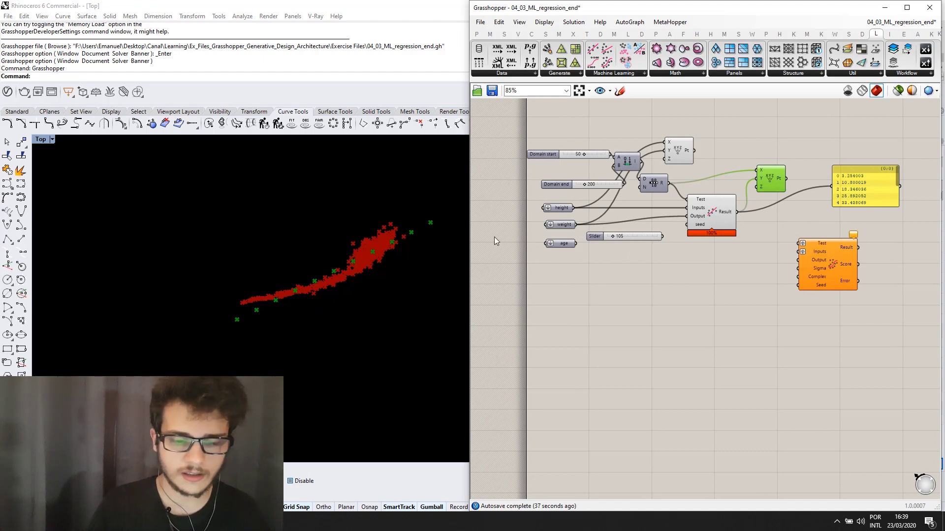
- Inspect the linear regression's wiring and the values held in the age parameter
{"action": "scroll", "coordinate": [583, 254], "scroll_direction": "up", "scroll_amount": 3}
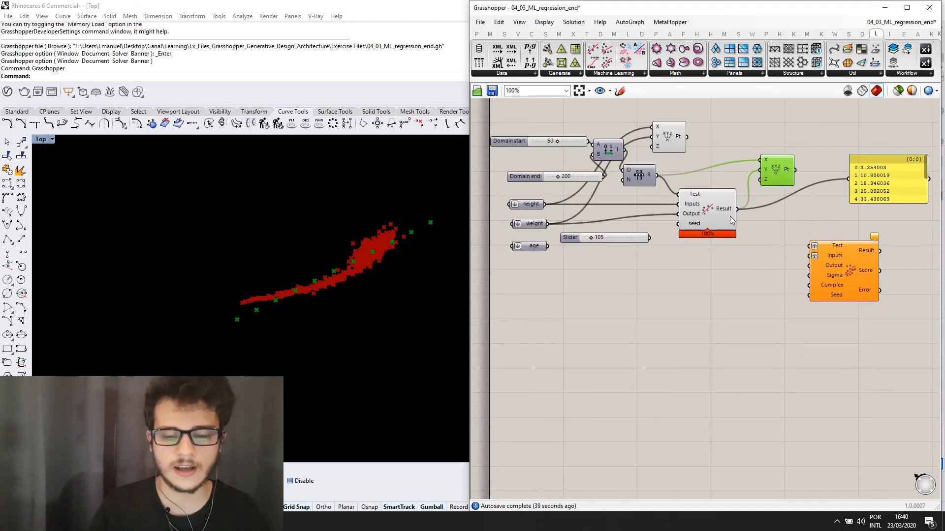
{"action": "right_click_drag", "start_coordinate": [705, 254], "coordinate": [754, 248]}
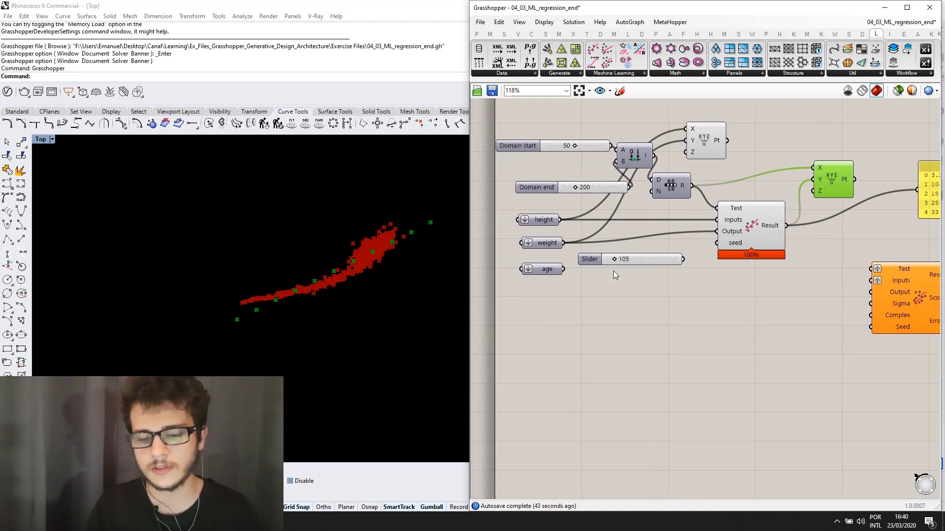
{"action": "right_click_drag", "start_coordinate": [730, 270], "coordinate": [688, 277]}
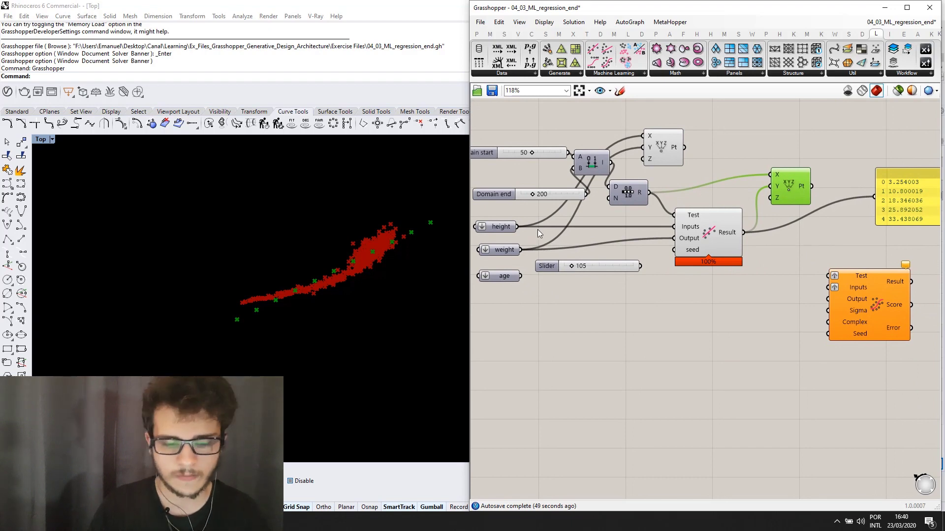
{"action": "right_click_drag", "start_coordinate": [592, 239], "coordinate": [619, 233]}
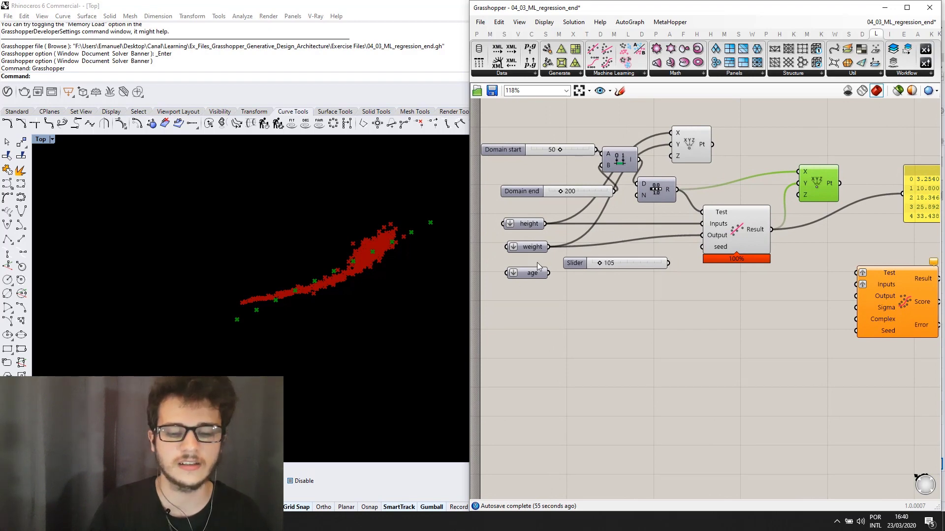
{"action": "scroll", "coordinate": [537, 266], "scroll_direction": "up", "scroll_amount": 3}
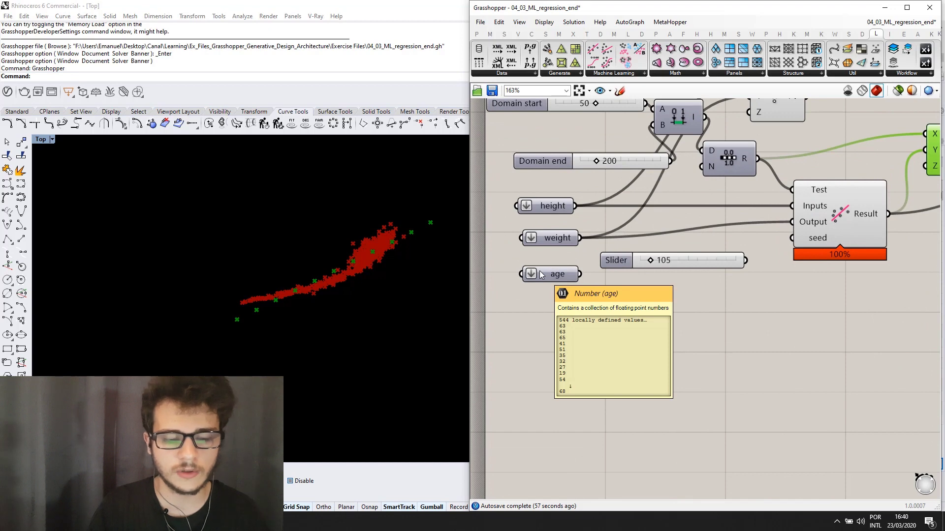
{"action": "scroll", "coordinate": [541, 275], "scroll_direction": "up", "scroll_amount": 1}
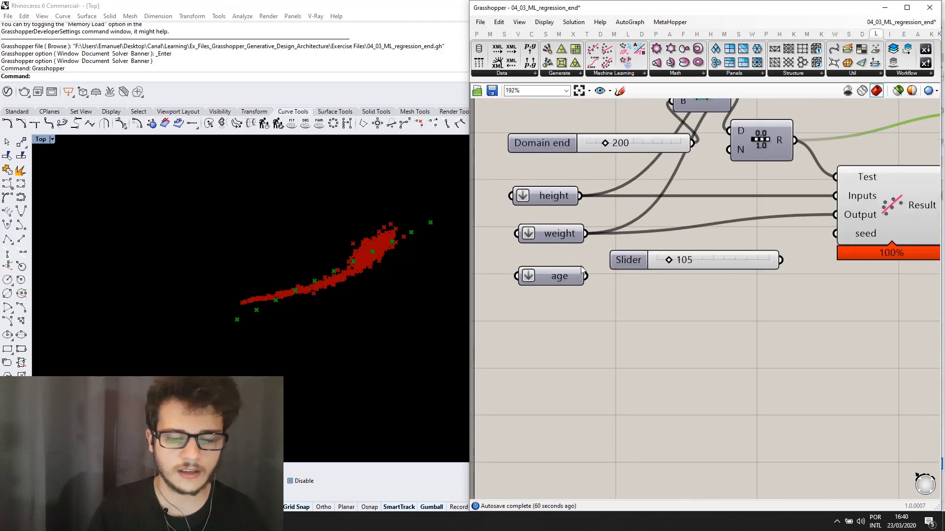
{"action": "mouse_move", "coordinate": [569, 273]}
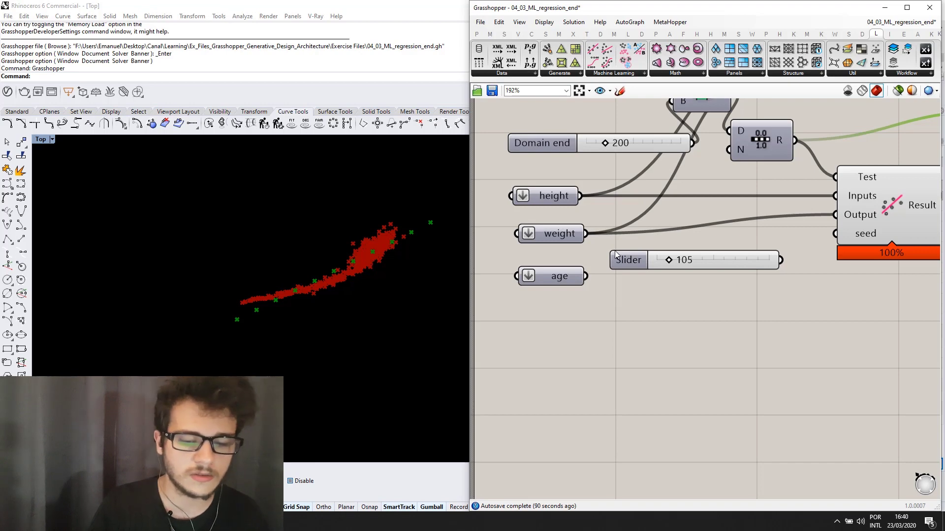
{"action": "scroll", "coordinate": [615, 256], "scroll_direction": "down", "scroll_amount": 2}
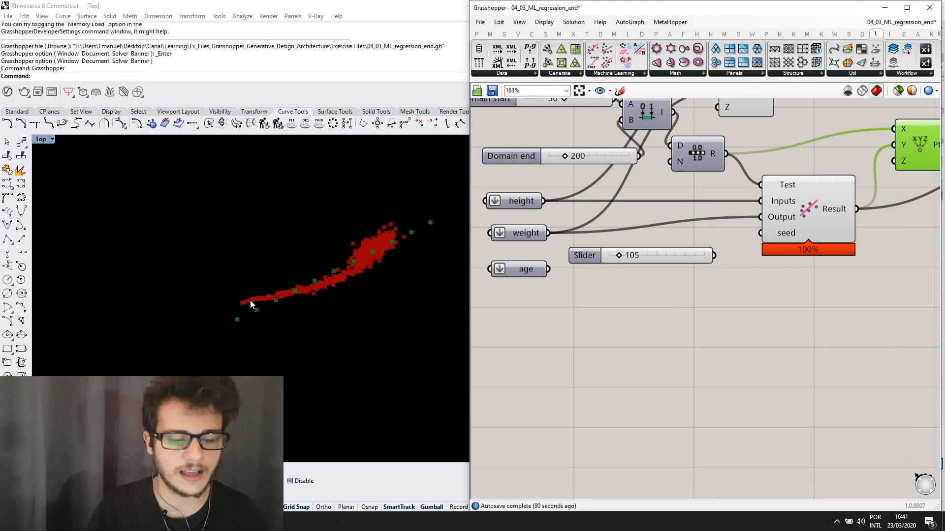
- Place the nonlinear regression component under the linear one and move the unused 105 slider up by the first Construct Point
{"action": "left_click_drag", "start_coordinate": [803, 206], "coordinate": [798, 207]}
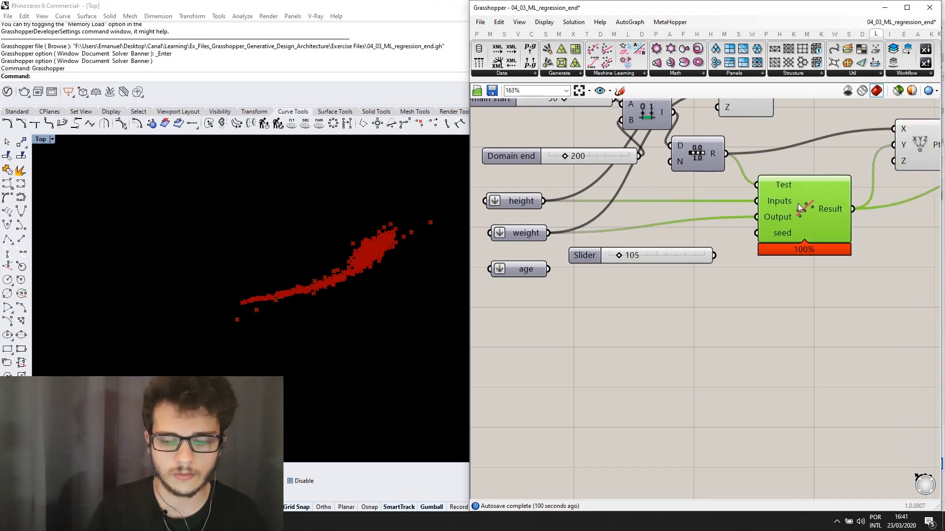
{"action": "right_click_drag", "start_coordinate": [925, 172], "coordinate": [790, 207]}
{"action": "left_click", "coordinate": [795, 190]}
{"action": "scroll", "coordinate": [795, 191], "scroll_direction": "down", "scroll_amount": 2}
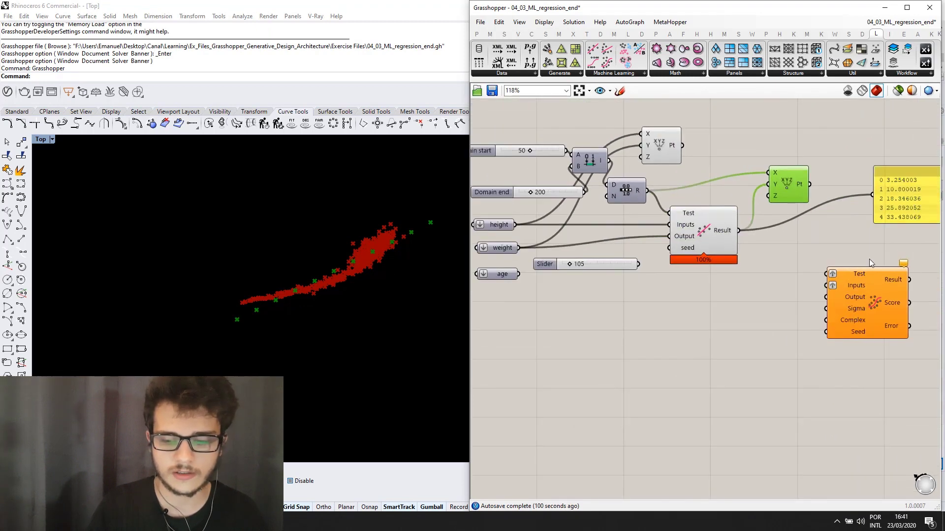
{"action": "left_click", "coordinate": [874, 282]}
{"action": "left_click_drag", "start_coordinate": [874, 282], "coordinate": [737, 314]}
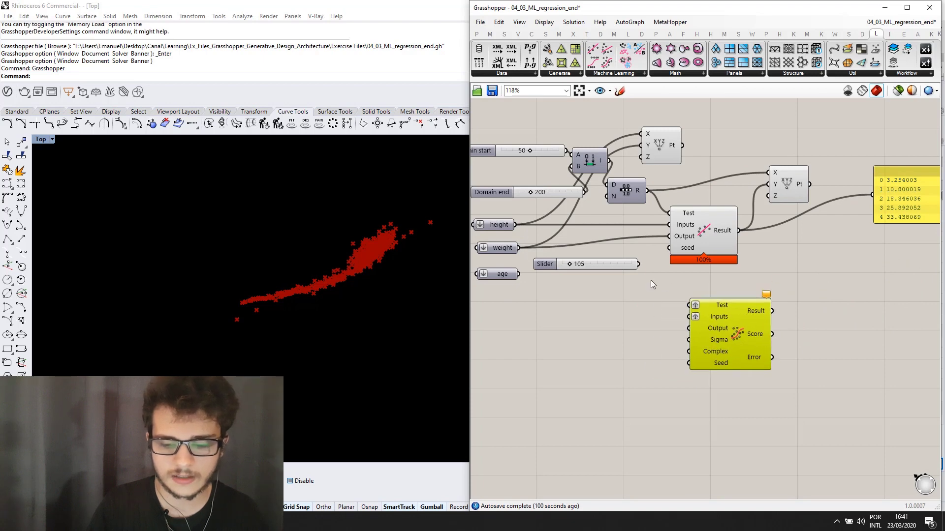
{"action": "scroll", "coordinate": [732, 306], "scroll_direction": "up", "scroll_amount": 2}
{"action": "scroll", "coordinate": [736, 311], "scroll_direction": "down", "scroll_amount": 2}
{"action": "right_click_drag", "start_coordinate": [724, 265], "coordinate": [754, 259]}
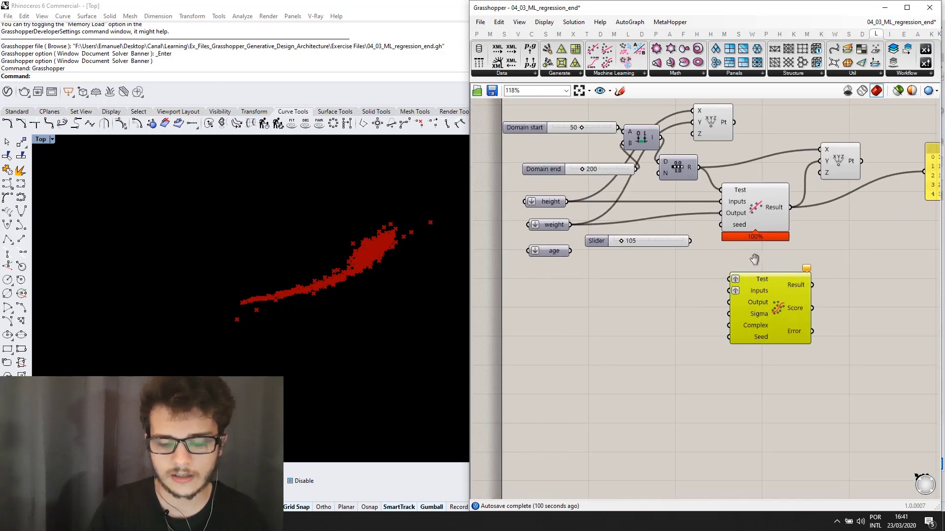
{"action": "left_click_drag", "start_coordinate": [666, 242], "coordinate": [740, 133]}
- Connect the age parameter to the nonlinear regression's Inputs and the weight parameter to its Output
{"action": "scroll", "coordinate": [569, 265], "scroll_direction": "up", "scroll_amount": 1}
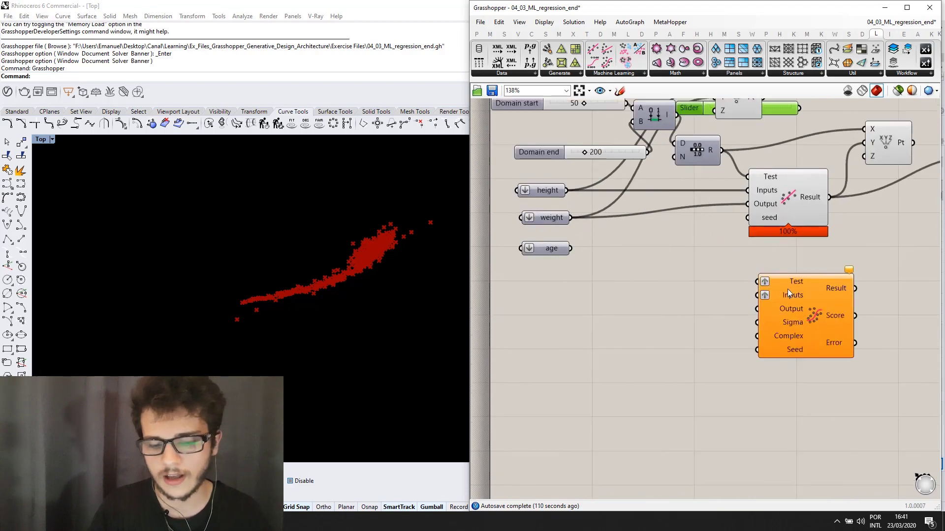
{"action": "scroll", "coordinate": [534, 236], "scroll_direction": "up", "scroll_amount": 1}
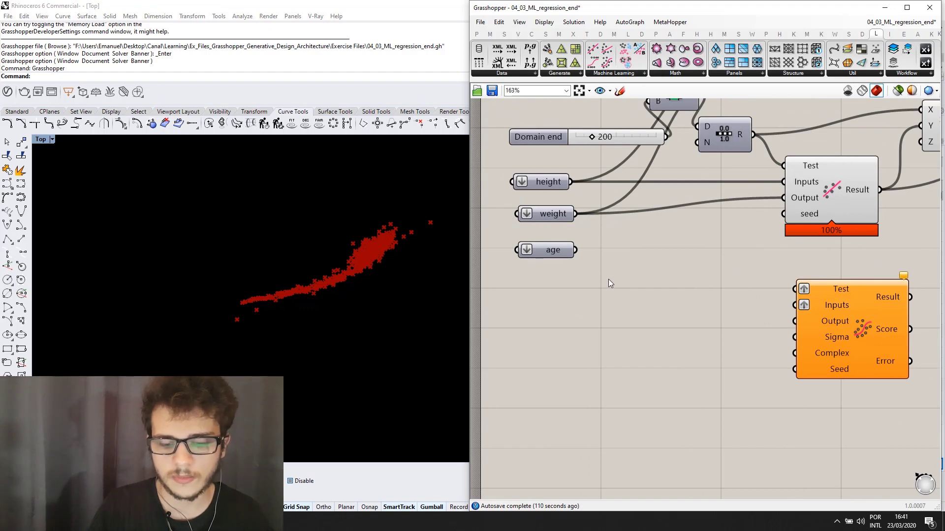
{"action": "left_click_drag", "start_coordinate": [576, 250], "coordinate": [800, 313]}
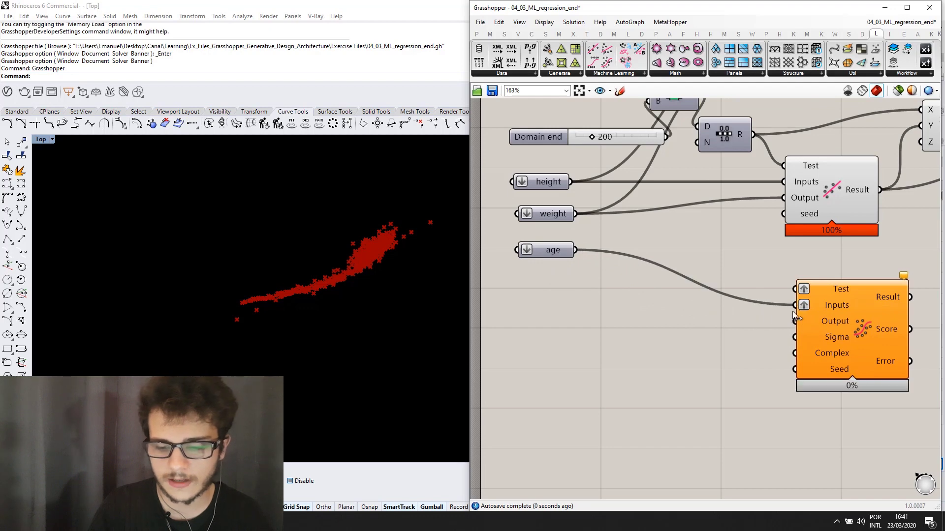
{"action": "left_click_drag", "start_coordinate": [575, 213], "coordinate": [794, 321]}
- Duplicate the two domain sliders, Construct Domain and Range together below the age parameter
{"action": "right_click_drag", "start_coordinate": [739, 305], "coordinate": [697, 275]}
{"action": "scroll", "coordinate": [672, 279], "scroll_direction": "down", "scroll_amount": 1}
{"action": "right_click_drag", "start_coordinate": [642, 181], "coordinate": [681, 235]}
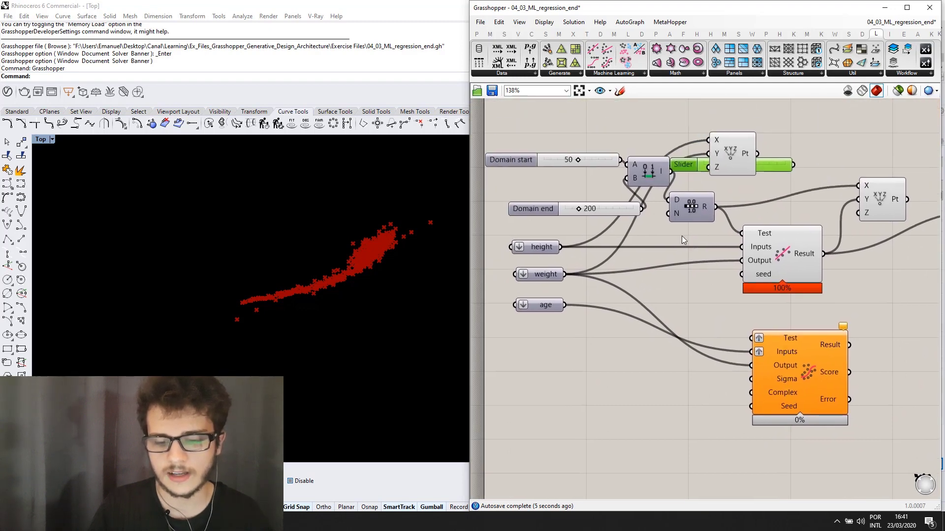
{"action": "left_click", "coordinate": [706, 212]}
{"action": "left_click_drag", "start_coordinate": [609, 205], "coordinate": [613, 200], "text": "shift"}
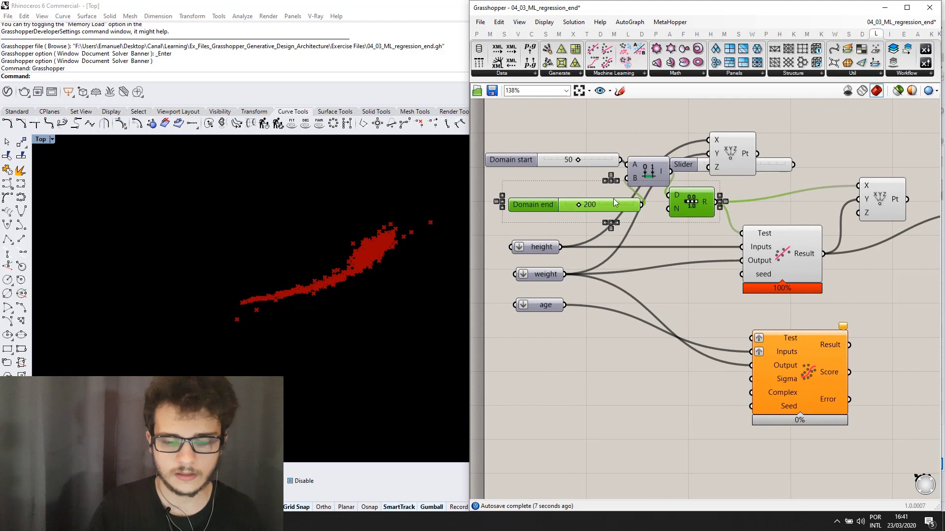
{"action": "left_click", "coordinate": [609, 159], "text": "shift"}
{"action": "left_click", "coordinate": [646, 173], "text": "shift"}
{"action": "left_click_drag", "start_coordinate": [686, 200], "coordinate": [679, 395], "text": "alt"}
{"action": "right_click_drag", "start_coordinate": [651, 424], "coordinate": [667, 392]}
- Set the duplicated Domain start slider to 0 and the duplicated Domain end slider to 90
{"action": "double_click", "coordinate": [628, 427]}
{"action": "scroll", "coordinate": [608, 372], "scroll_direction": "up", "scroll_amount": 4}
{"action": "left_click", "coordinate": [599, 288]}
{"action": "double_click", "coordinate": [600, 287]}
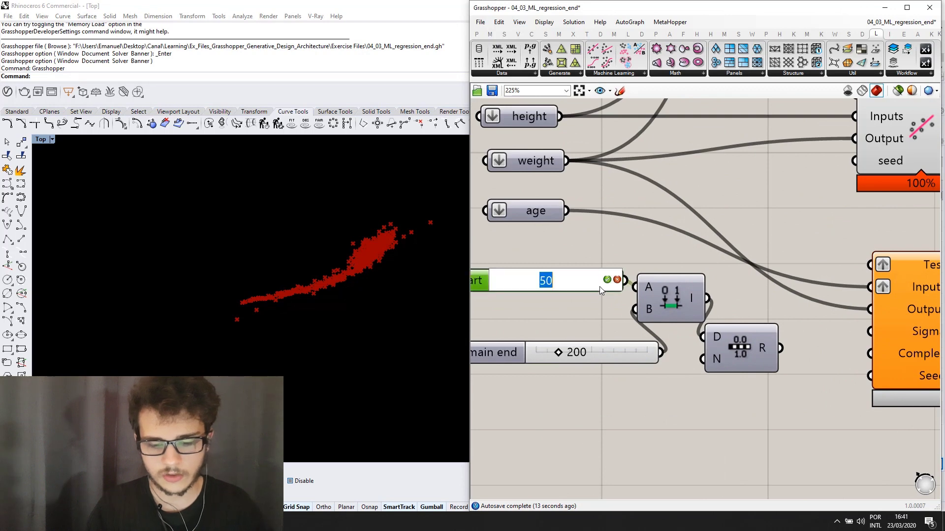
{"action": "type", "text": "0"}
{"action": "key", "text": "Return"}
{"action": "double_click", "coordinate": [604, 356]}
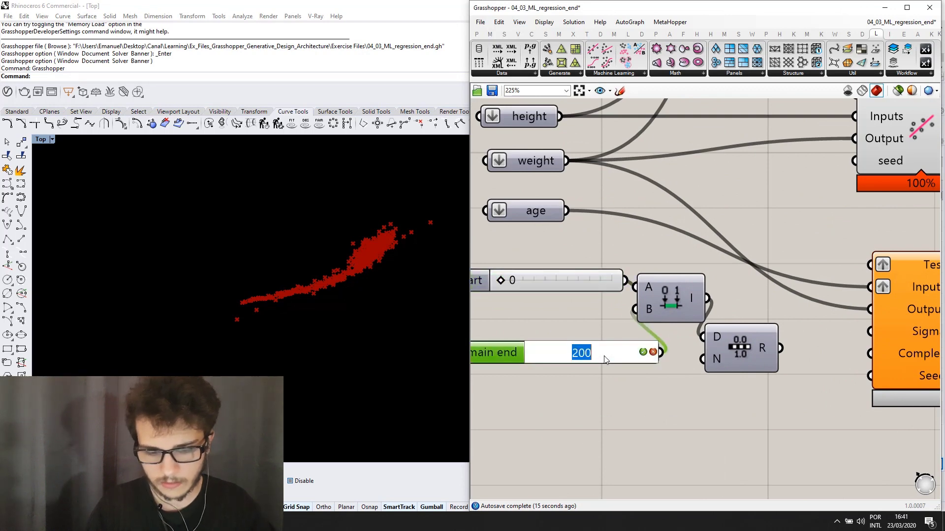
{"action": "type", "text": "90"}
{"action": "key", "text": "Return"}
- Move the duplicated Range up and connect its output to the nonlinear regression's Test input
{"action": "scroll", "coordinate": [633, 338], "scroll_direction": "down", "scroll_amount": 2}
{"action": "scroll", "coordinate": [634, 337], "scroll_direction": "down", "scroll_amount": 1}
{"action": "left_click_drag", "start_coordinate": [665, 354], "coordinate": [742, 290]}
{"action": "scroll", "coordinate": [681, 300], "scroll_direction": "up", "scroll_amount": 1}
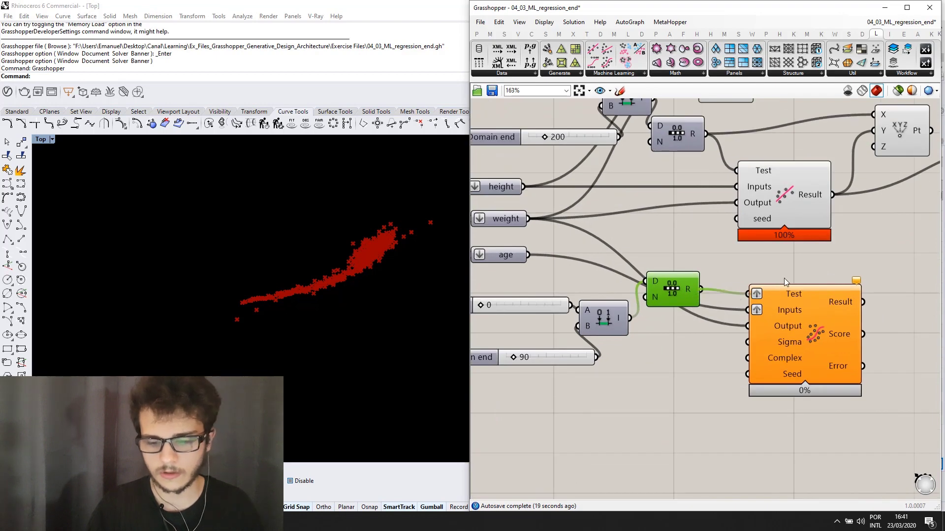
{"action": "right_click_drag", "start_coordinate": [784, 277], "coordinate": [715, 282]}
{"action": "scroll", "coordinate": [782, 314], "scroll_direction": "down", "scroll_amount": 2}
- Examine the nonlinear regression component's inputs, such as Sigma, Complex and Seed, and its outputs
{"action": "left_click", "coordinate": [756, 338]}
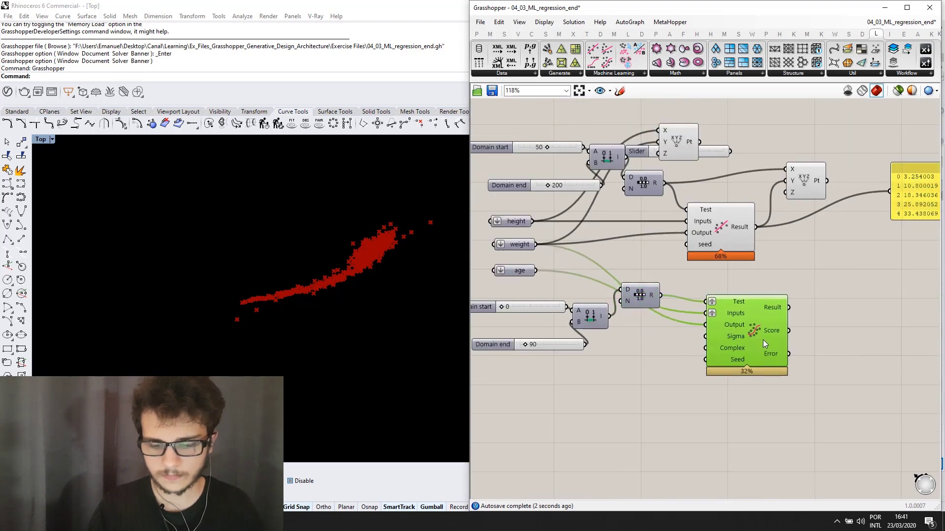
{"action": "scroll", "coordinate": [739, 347], "scroll_direction": "up", "scroll_amount": 2}
{"action": "mouse_move", "coordinate": [760, 311]}
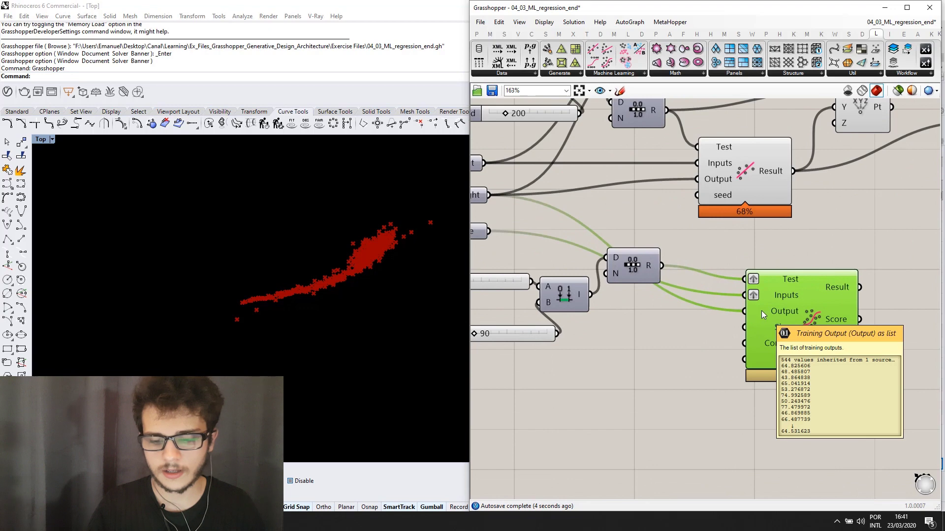
{"action": "scroll", "coordinate": [733, 319], "scroll_direction": "up", "scroll_amount": 2}
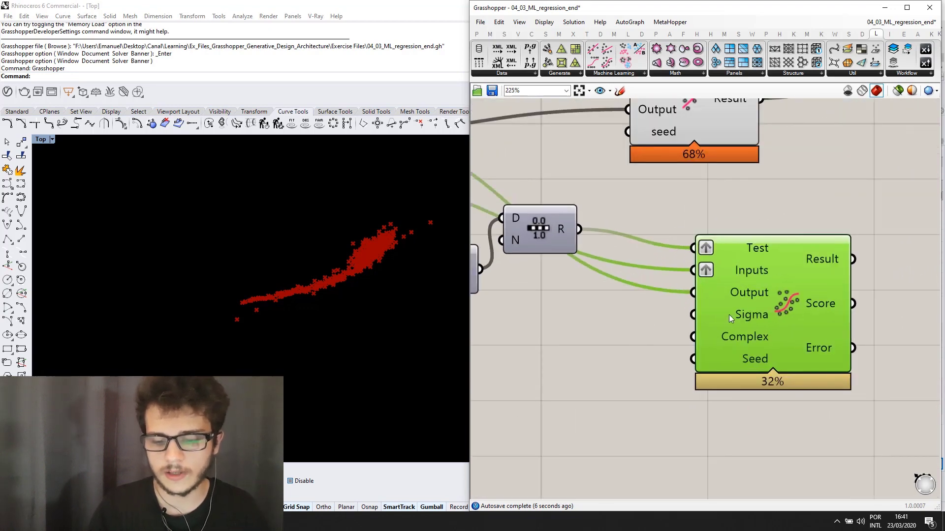
{"action": "scroll", "coordinate": [733, 328], "scroll_direction": "down", "scroll_amount": 1}
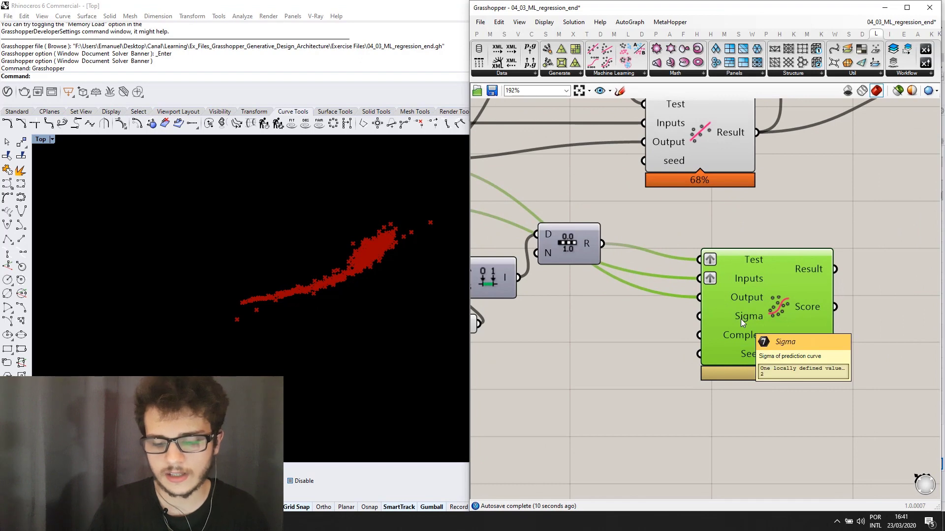
{"action": "scroll", "coordinate": [740, 316], "scroll_direction": "down", "scroll_amount": 2}
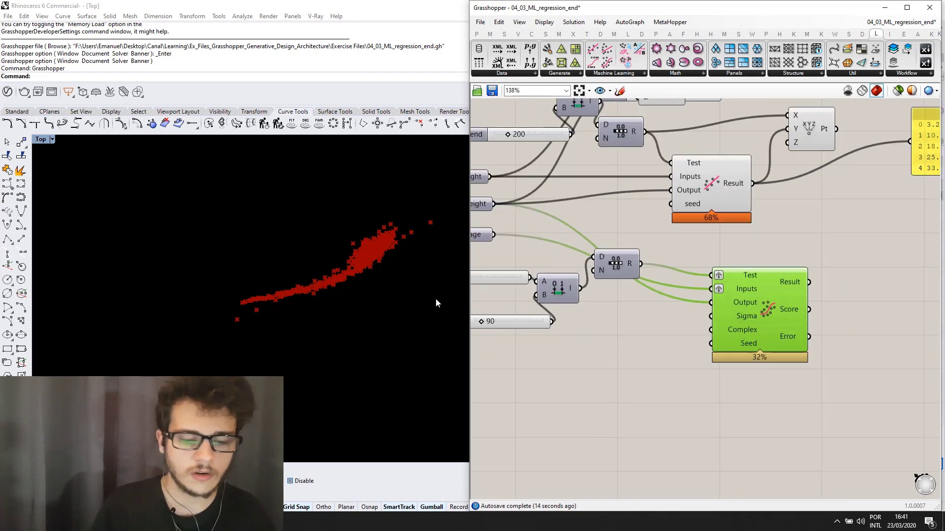
{"action": "scroll", "coordinate": [381, 293], "scroll_direction": "up", "scroll_amount": 1}
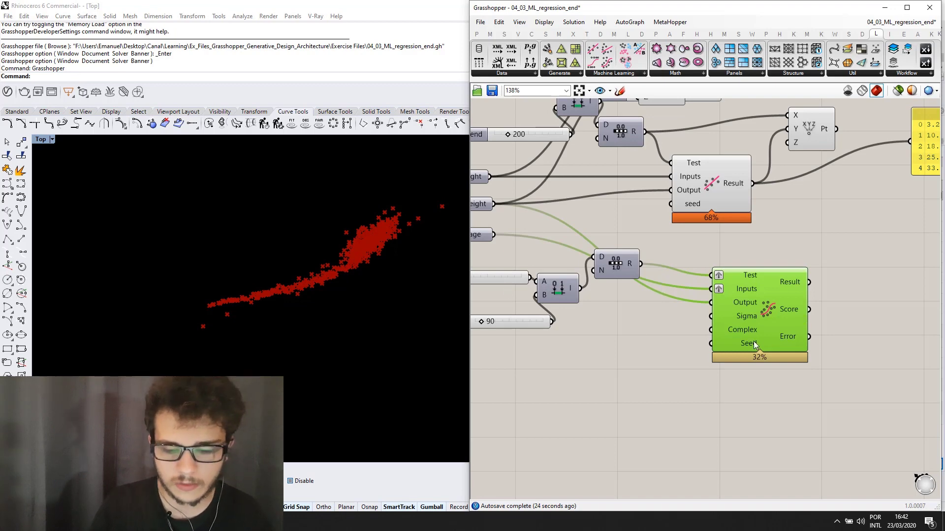
{"action": "scroll", "coordinate": [755, 341], "scroll_direction": "up", "scroll_amount": 2}
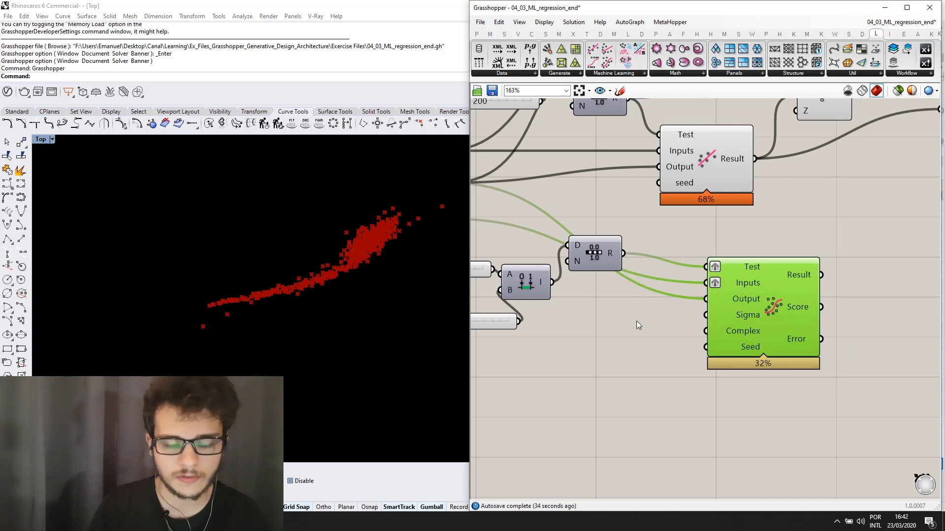
{"action": "scroll", "coordinate": [639, 316], "scroll_direction": "down", "scroll_amount": 1}
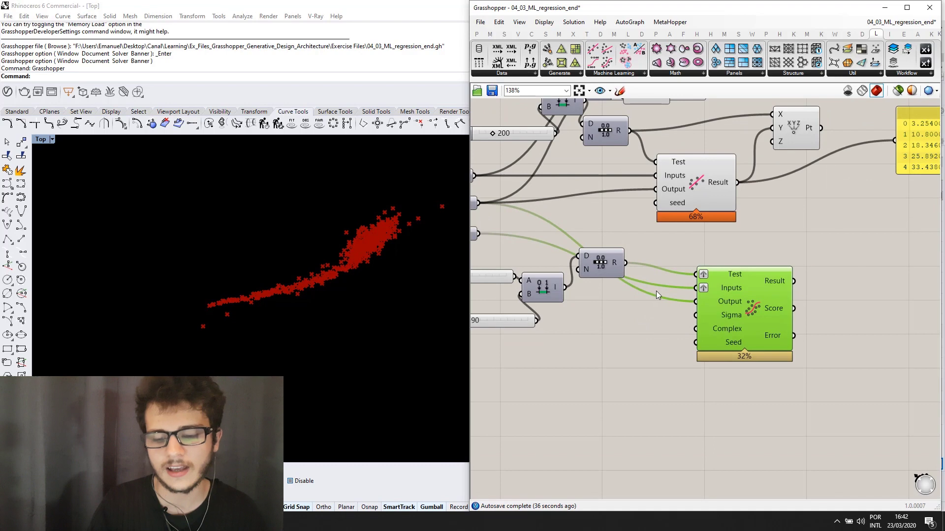
{"action": "left_click_drag", "start_coordinate": [740, 300], "coordinate": [742, 300]}
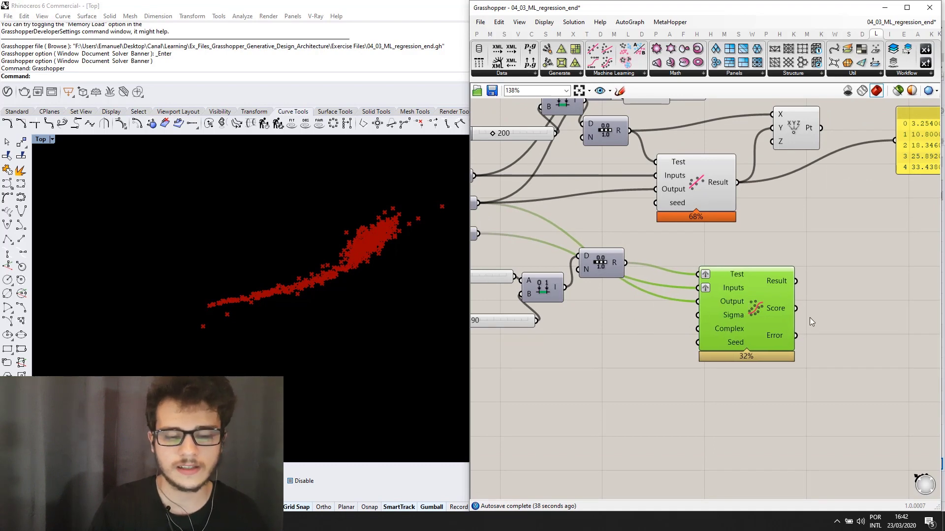
{"action": "scroll", "coordinate": [756, 296], "scroll_direction": "down", "scroll_amount": 2}
{"action": "scroll", "coordinate": [732, 297], "scroll_direction": "up", "scroll_amount": 2}
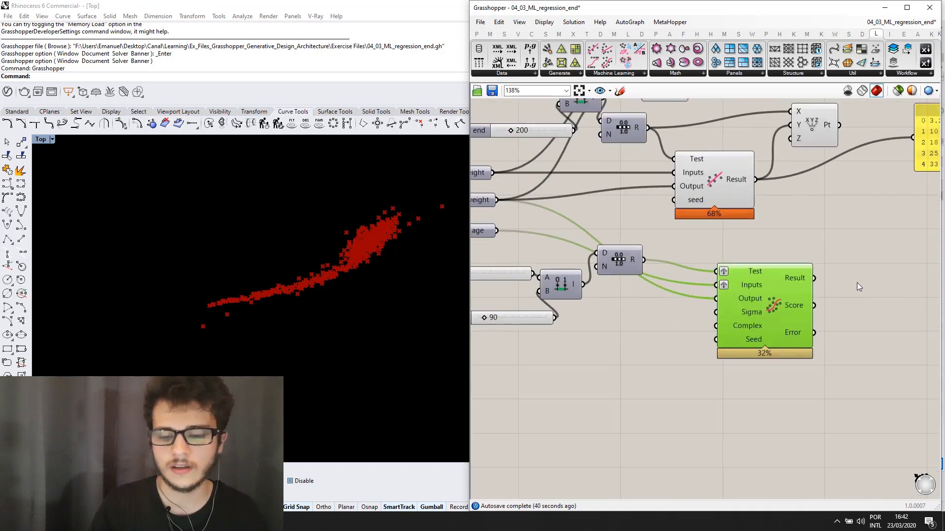
{"action": "scroll", "coordinate": [856, 283], "scroll_direction": "down", "scroll_amount": 2}
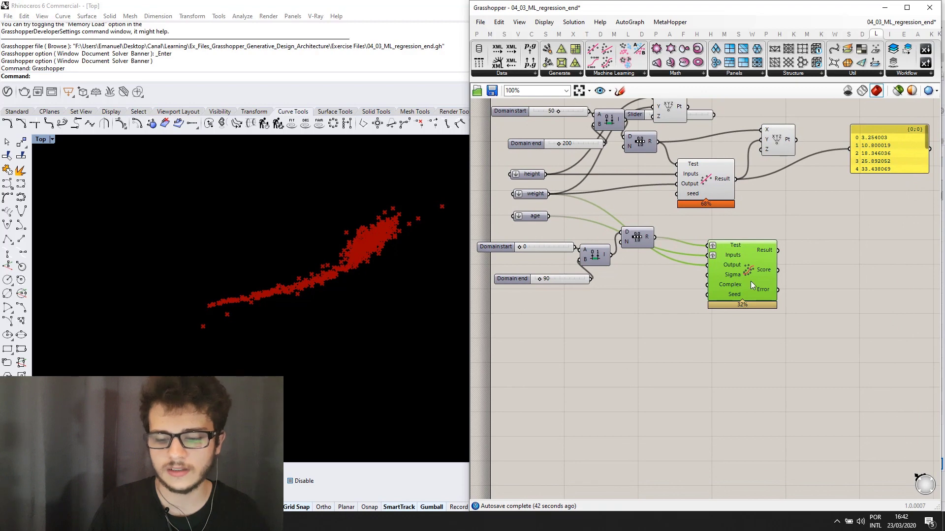
{"action": "left_click_drag", "start_coordinate": [751, 284], "coordinate": [755, 282]}
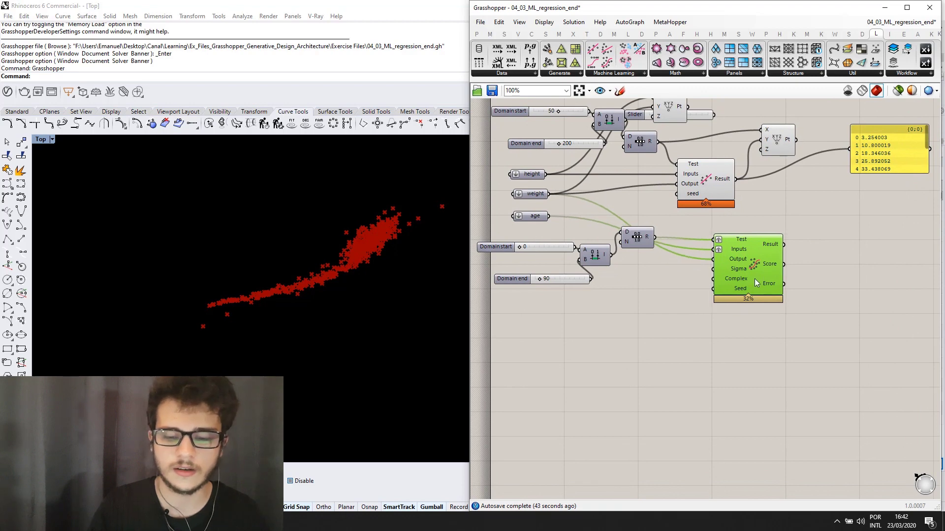
- Turn off the preview of the height and weight linear regression components
{"action": "double_click", "coordinate": [690, 321]}
{"action": "right_click_drag", "start_coordinate": [791, 258], "coordinate": [748, 284]}
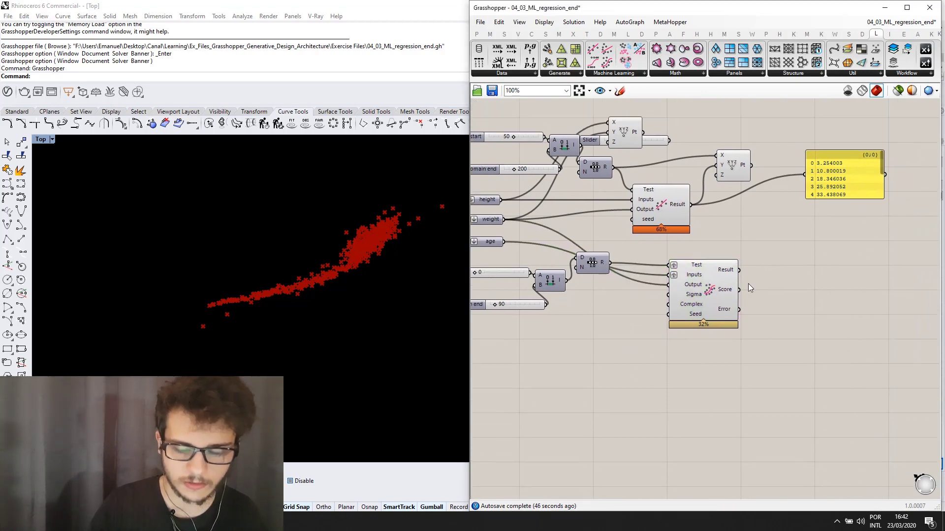
{"action": "scroll", "coordinate": [748, 283], "scroll_direction": "down", "scroll_amount": 3}
{"action": "left_click_drag", "start_coordinate": [779, 246], "coordinate": [584, 136]}
{"action": "middle_click", "coordinate": [624, 192]}
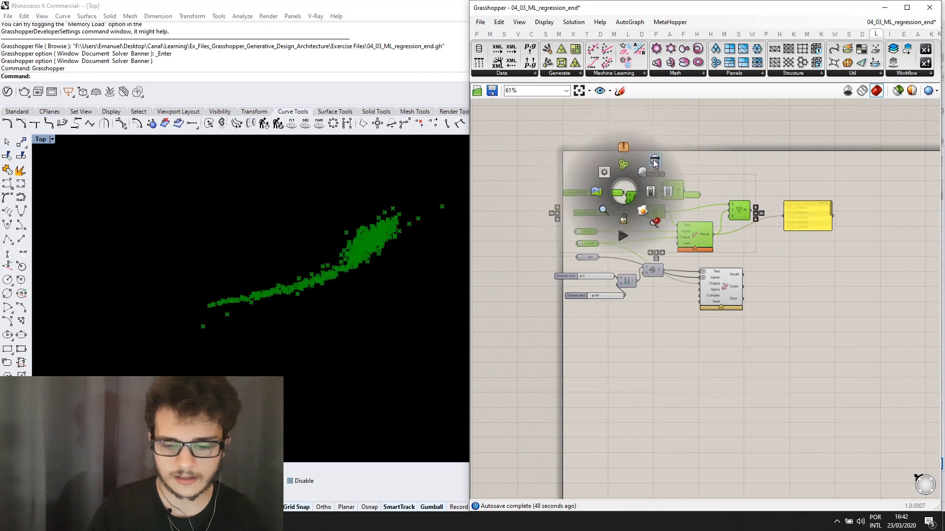
{"action": "left_click", "coordinate": [654, 163]}
{"action": "left_click", "coordinate": [724, 325]}
- Move the nonlinear regression down slightly and add a Construct Point component above it
{"action": "left_click_drag", "start_coordinate": [731, 292], "coordinate": [729, 309]}
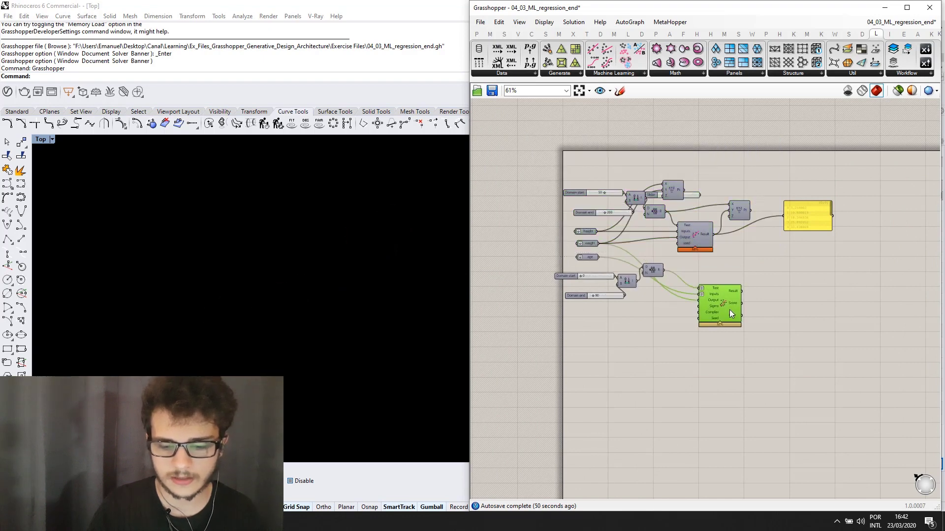
{"action": "double_click", "coordinate": [766, 272]}
{"action": "type", "text": "const"}
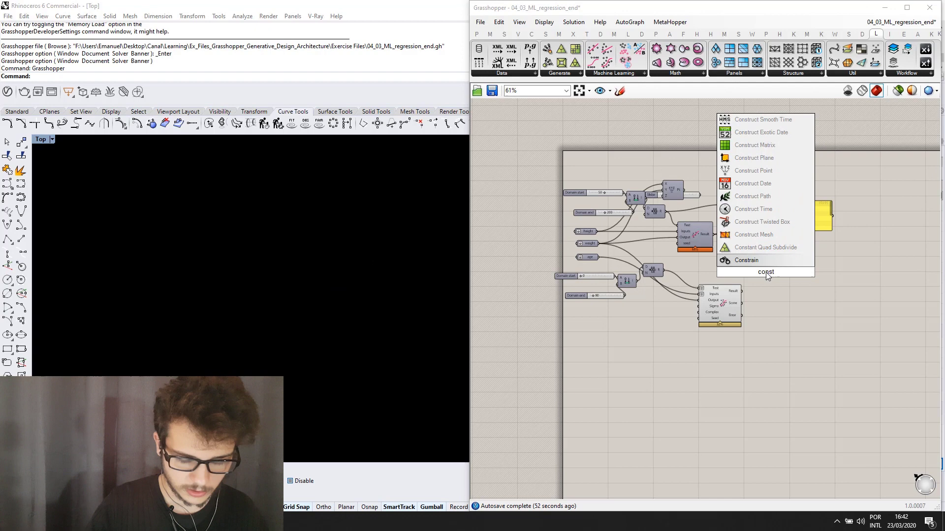
{"action": "type", "text": "ruct poi"}
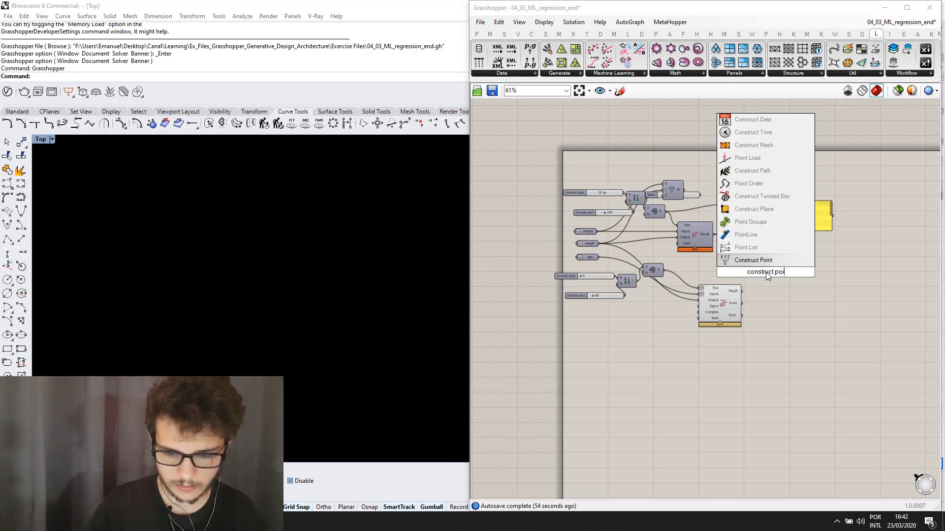
{"action": "key", "text": "Return"}
{"action": "scroll", "coordinate": [767, 273], "scroll_direction": "up", "scroll_amount": 3}
{"action": "left_click_drag", "start_coordinate": [770, 283], "coordinate": [731, 262]}
{"action": "right_click_drag", "start_coordinate": [592, 271], "coordinate": [631, 272]}
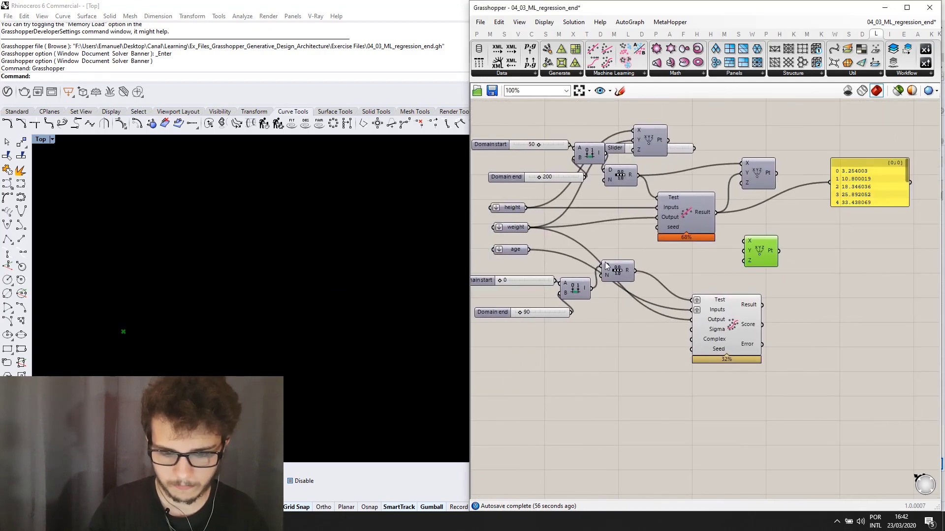
- Connect age to the new Construct Point's X and weight to its Y, and place it below the nonlinear regression
{"action": "left_click_drag", "start_coordinate": [530, 227], "coordinate": [646, 254]}
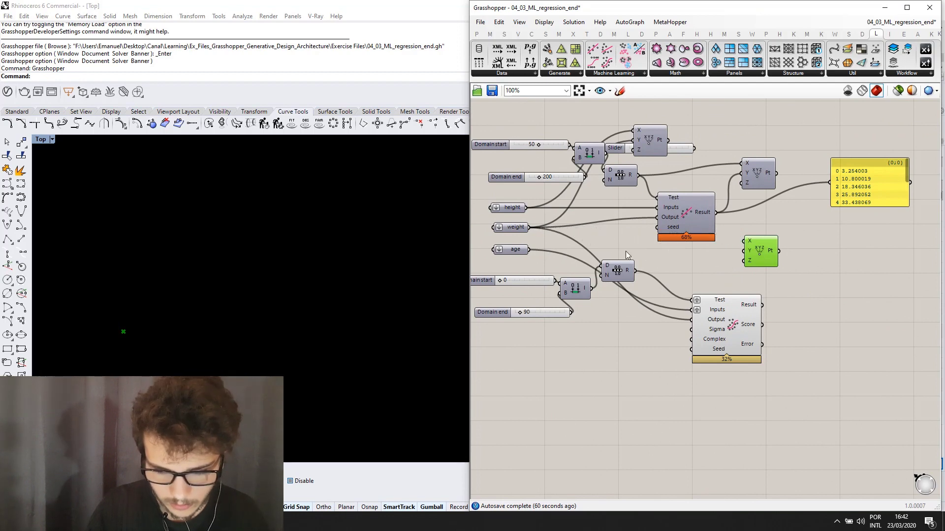
{"action": "left_click_drag", "start_coordinate": [530, 250], "coordinate": [529, 227]}
{"action": "left_click_drag", "start_coordinate": [768, 251], "coordinate": [716, 430]}
{"action": "scroll", "coordinate": [162, 273], "scroll_direction": "up", "scroll_amount": 8}
{"action": "scroll", "coordinate": [370, 238], "scroll_direction": "down", "scroll_amount": 2}
{"action": "scroll", "coordinate": [370, 238], "scroll_direction": "down", "scroll_amount": 2}
{"action": "scroll", "coordinate": [260, 318], "scroll_direction": "up", "scroll_amount": 2}
{"action": "scroll", "coordinate": [211, 298], "scroll_direction": "down", "scroll_amount": 2}
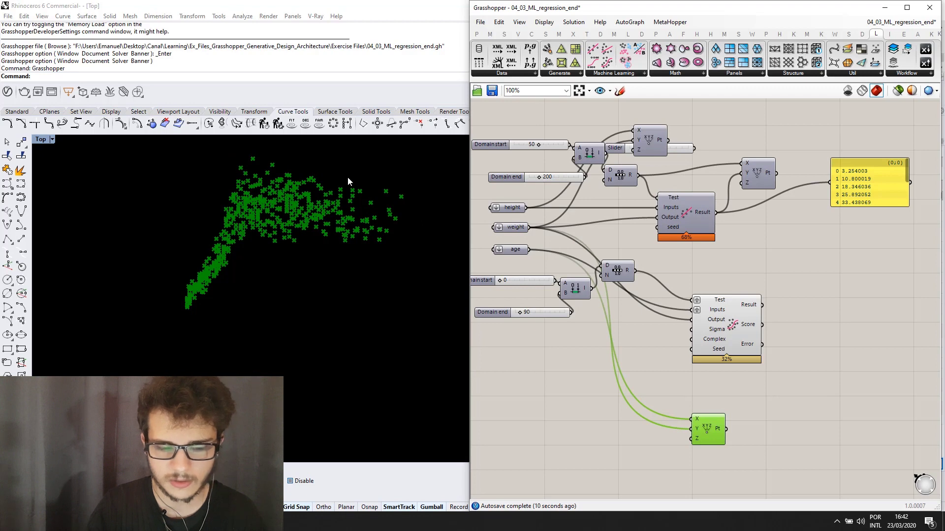
{"action": "right_click_drag", "start_coordinate": [625, 451], "coordinate": [629, 404]}
- Duplicate the age and weight Construct Point and place the copy beside the nonlinear regression's outputs
{"action": "left_click_drag", "start_coordinate": [719, 369], "coordinate": [793, 249]}
{"action": "scroll", "coordinate": [746, 365], "scroll_direction": "down", "scroll_amount": 1}
{"action": "left_click", "coordinate": [742, 393]}
{"action": "left_click", "coordinate": [744, 382]}
{"action": "left_click", "coordinate": [762, 262]}
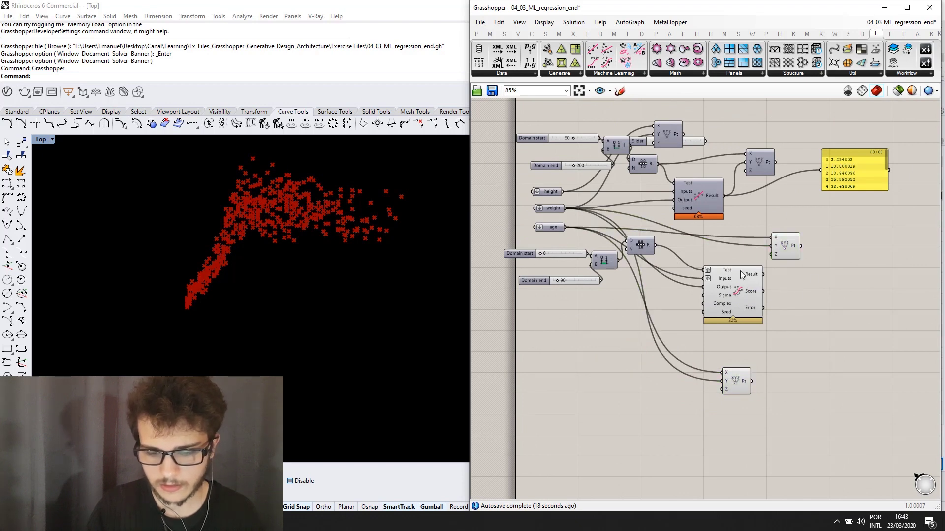
- Connect the duplicated Range to the copied Construct Point's X and the nonlinear regression's Result to its Y
{"action": "scroll", "coordinate": [662, 249], "scroll_direction": "up", "scroll_amount": 2}
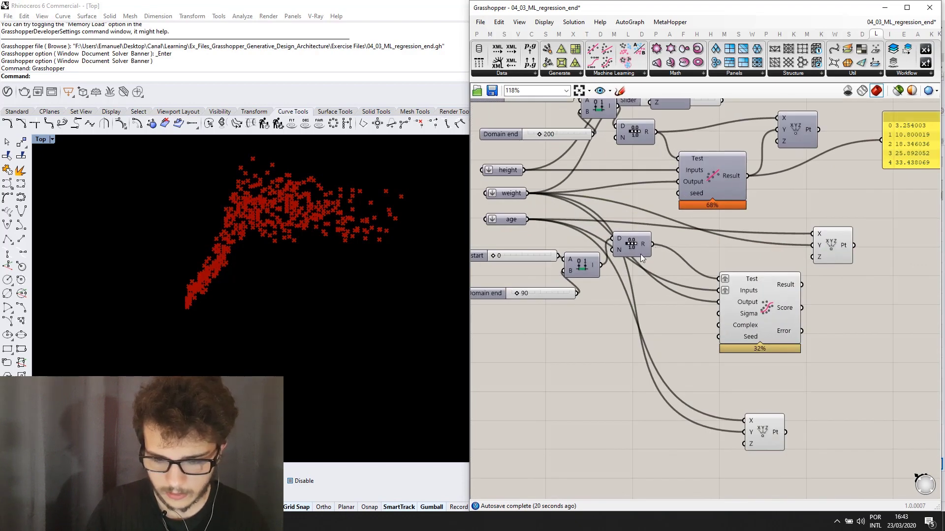
{"action": "left_click_drag", "start_coordinate": [652, 244], "coordinate": [819, 234]}
{"action": "right_click_drag", "start_coordinate": [820, 234], "coordinate": [745, 246]}
{"action": "left_click_drag", "start_coordinate": [727, 296], "coordinate": [772, 275]}
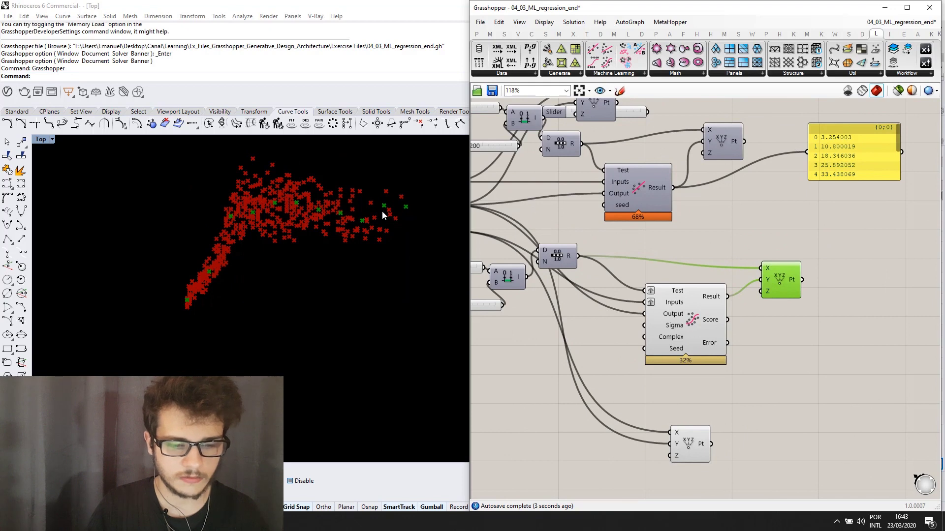
- Add an Interpolate component and connect the predicted points to its V input
{"action": "double_click", "coordinate": [798, 382]}
{"action": "type", "text": "i"}
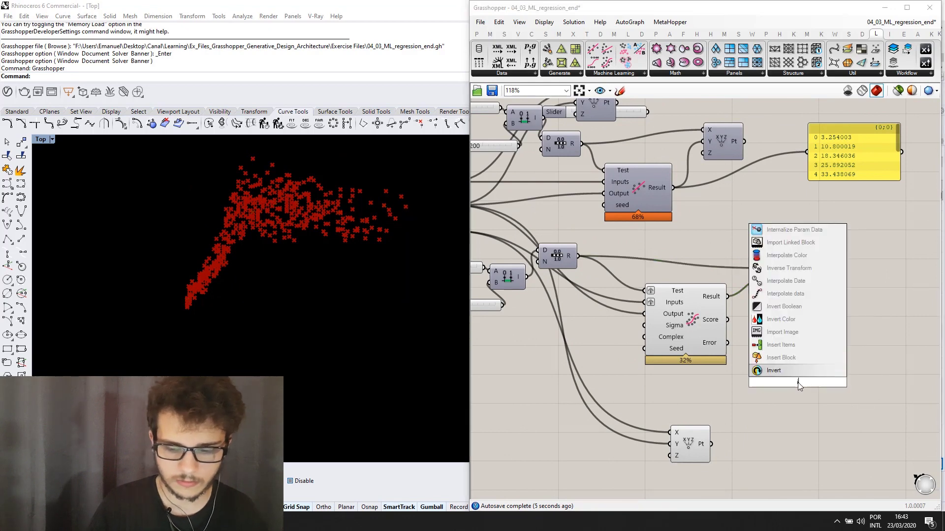
{"action": "type", "text": "nterpolate"}
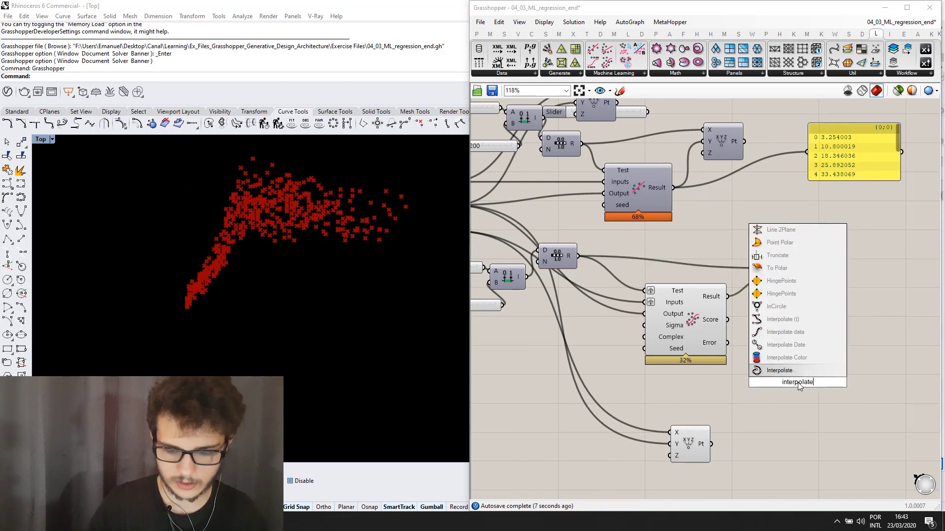
{"action": "key", "text": "Return"}
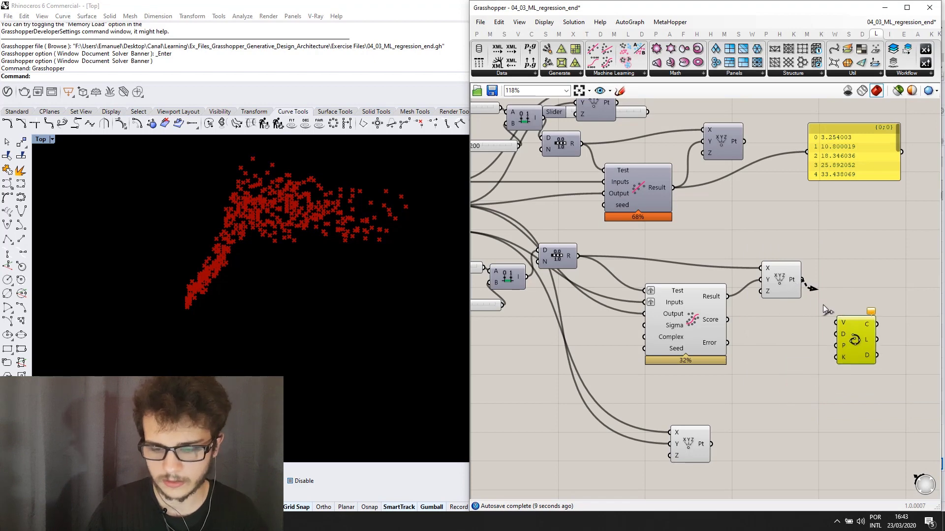
{"action": "left_click_drag", "start_coordinate": [837, 328], "coordinate": [837, 327]}
{"action": "left_click_drag", "start_coordinate": [852, 342], "coordinate": [851, 322]}
{"action": "left_click", "coordinate": [356, 290]}
{"action": "left_click", "coordinate": [538, 385]}
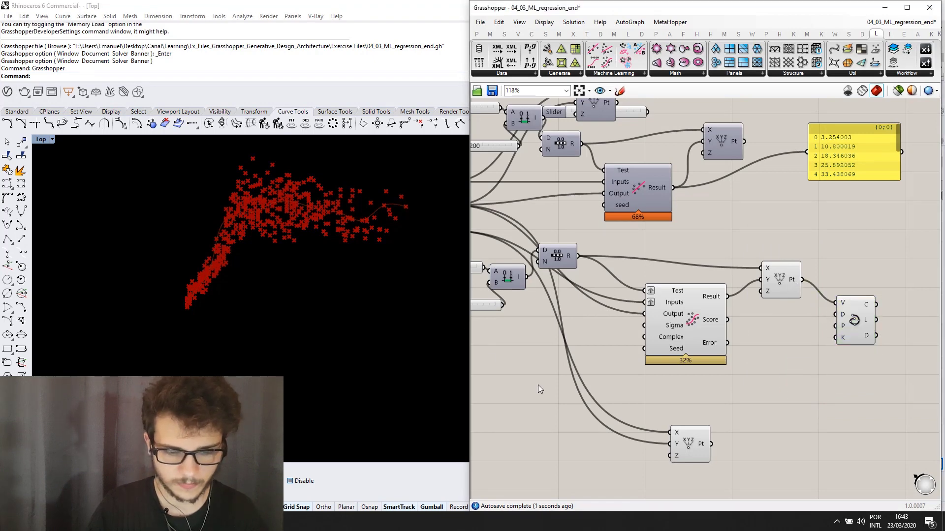
- Highlight the interpolated curve and inspect how it follows the age and weight data points
{"action": "scroll", "coordinate": [266, 233], "scroll_direction": "up", "scroll_amount": 4}
{"action": "left_click", "coordinate": [854, 319]}
{"action": "scroll", "coordinate": [421, 296], "scroll_direction": "down", "scroll_amount": 2}
{"action": "scroll", "coordinate": [539, 320], "scroll_direction": "up", "scroll_amount": 2}
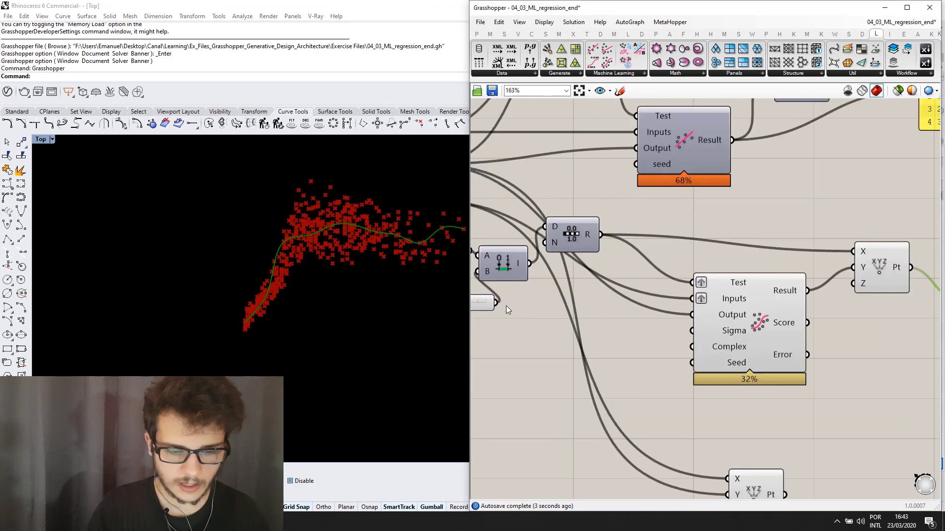
{"action": "scroll", "coordinate": [349, 269], "scroll_direction": "up", "scroll_amount": 2}
{"action": "right_click_drag", "start_coordinate": [347, 270], "coordinate": [282, 280]}
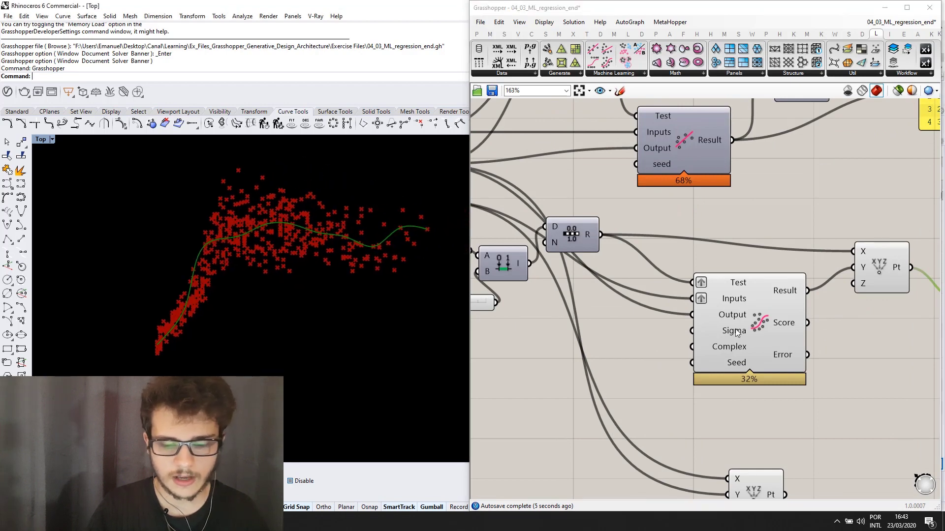
- Create a number slider from 0 to 2.00 and another from 0 to 200 beside the nonlinear regression
{"action": "scroll", "coordinate": [729, 348], "scroll_direction": "down", "scroll_amount": 1}
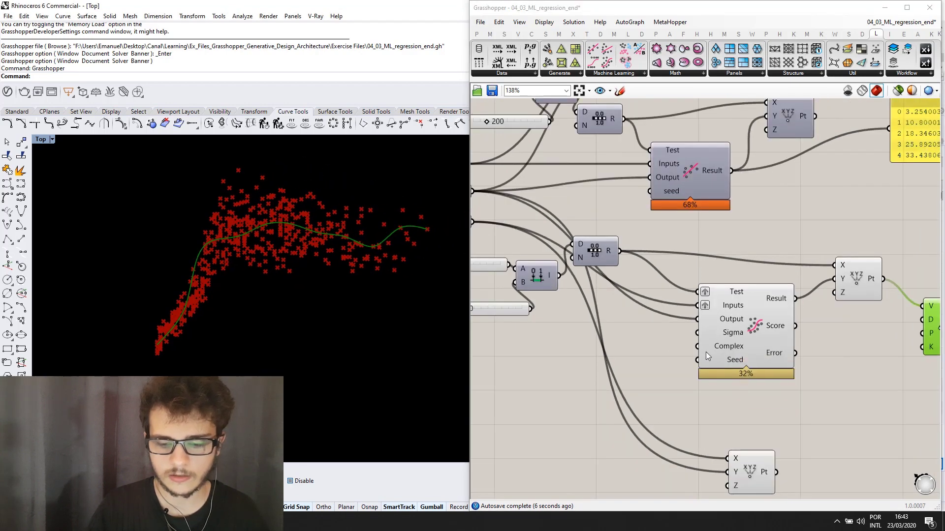
{"action": "double_click", "coordinate": [641, 358]}
{"action": "type", "text": "0<2.00"}
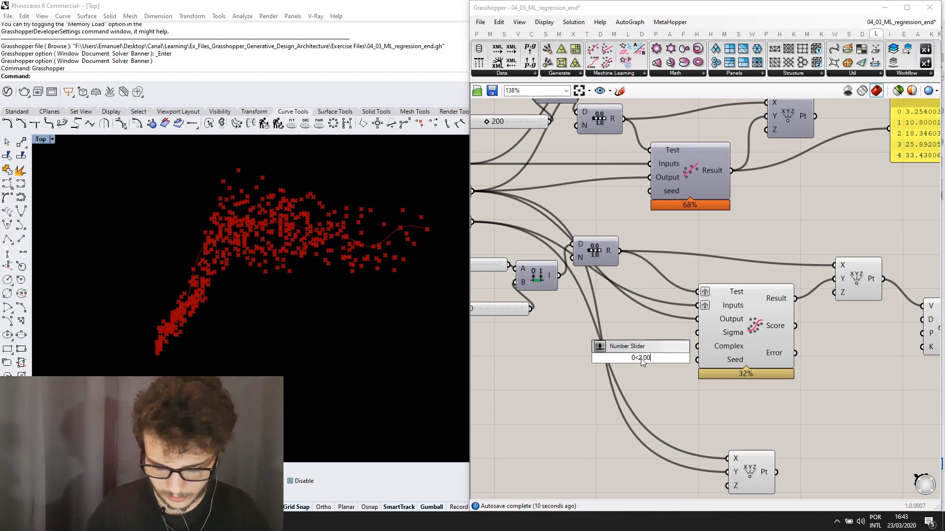
{"action": "key", "text": "Return"}
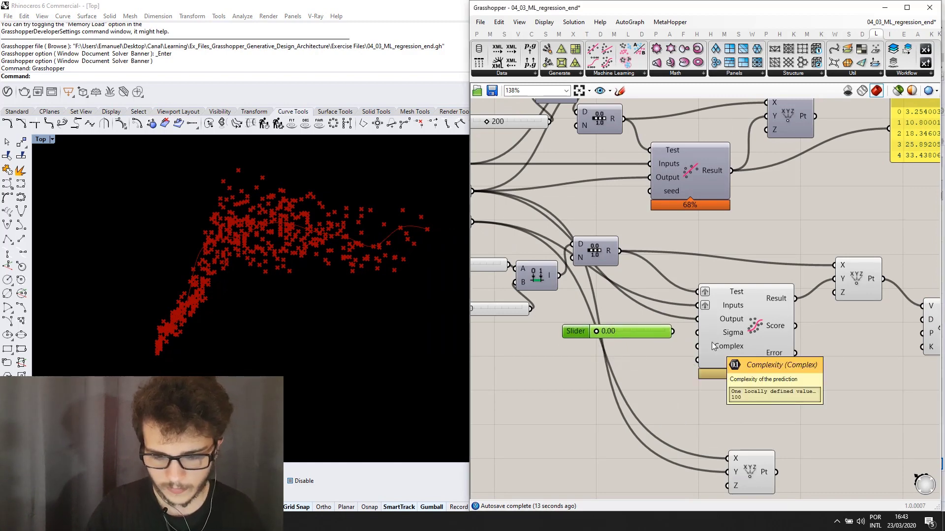
{"action": "double_click", "coordinate": [638, 362]}
{"action": "type", "text": "0<200"}
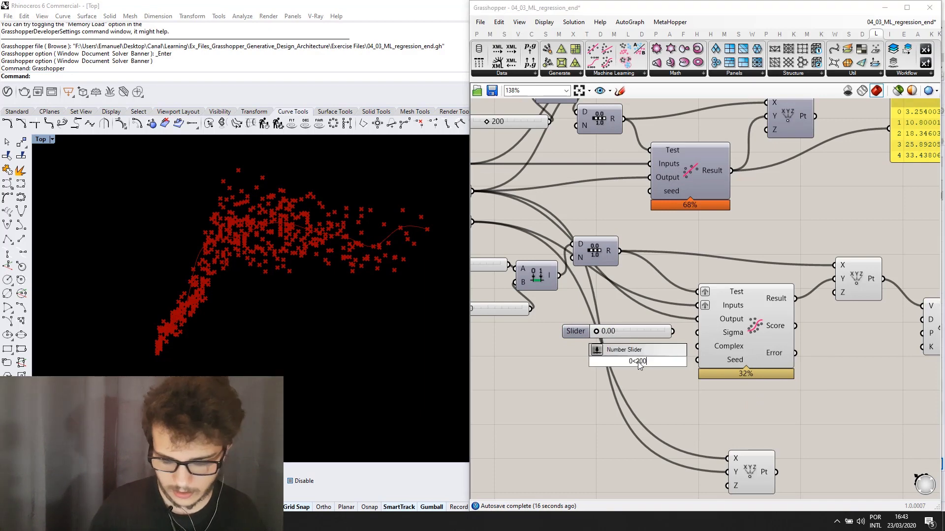
{"action": "key", "text": "Return"}
- Connect the 0 to 2.00 slider to the nonlinear regression's Sigma and the 0 to 200 slider to Complex
{"action": "scroll", "coordinate": [638, 362], "scroll_direction": "up", "scroll_amount": 2}
{"action": "left_click_drag", "start_coordinate": [686, 319], "coordinate": [719, 321]}
{"action": "left_click_drag", "start_coordinate": [702, 358], "coordinate": [639, 352]}
{"action": "right_click_drag", "start_coordinate": [710, 335], "coordinate": [686, 330]}
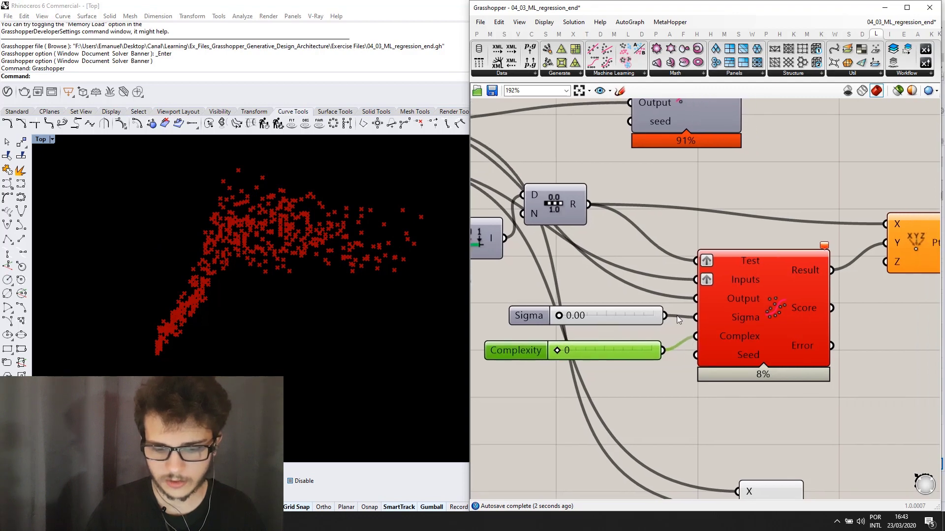
- Set the Complexity slider to 76 and raise the Sigma slider slightly above 0
{"action": "left_click_drag", "start_coordinate": [556, 348], "coordinate": [593, 348]}
{"action": "right_click_drag", "start_coordinate": [600, 321], "coordinate": [554, 319]}
{"action": "mouse_move", "coordinate": [553, 319]}
{"action": "left_mouse_down"}
{"action": "mouse_move", "coordinate": [561, 314]}
{"action": "mouse_move", "coordinate": [527, 312]}
{"action": "mouse_move", "coordinate": [564, 313]}
{"action": "left_mouse_up"}
- Select the Interpolate component to highlight the regression curve over the data points
{"action": "scroll", "coordinate": [519, 314], "scroll_direction": "up", "scroll_amount": 1}
{"action": "right_click_drag", "start_coordinate": [727, 276], "coordinate": [678, 291]}
{"action": "left_click", "coordinate": [892, 247]}
{"action": "right_click_drag", "start_coordinate": [872, 244], "coordinate": [737, 244]}
{"action": "left_click", "coordinate": [916, 320]}
{"action": "right_click_drag", "start_coordinate": [671, 314], "coordinate": [905, 314]}
- Set the Sigma slider to 2.00 and check the curve against the data points
{"action": "scroll", "coordinate": [573, 327], "scroll_direction": "up", "scroll_amount": 1}
{"action": "scroll", "coordinate": [616, 323], "scroll_direction": "up", "scroll_amount": 1}
{"action": "left_click_drag", "start_coordinate": [616, 323], "coordinate": [739, 328]}
{"action": "scroll", "coordinate": [145, 294], "scroll_direction": "up", "scroll_amount": 4}
{"action": "scroll", "coordinate": [353, 247], "scroll_direction": "down", "scroll_amount": 4}
{"action": "right_click_drag", "start_coordinate": [349, 248], "coordinate": [263, 270]}
{"action": "scroll", "coordinate": [568, 314], "scroll_direction": "down", "scroll_amount": 1}
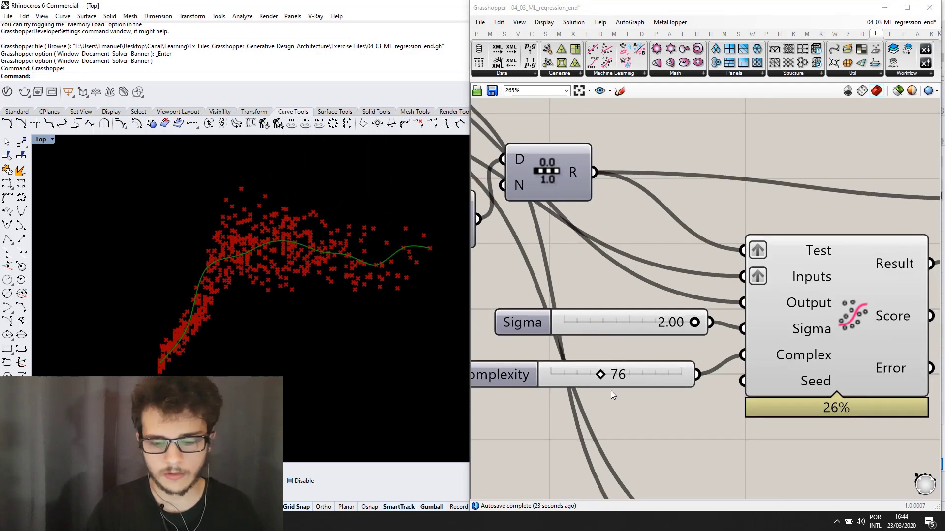
- Lower the Complexity slider, then set it to 156, and check the regression curve against the data points
{"action": "scroll", "coordinate": [618, 379], "scroll_direction": "up", "scroll_amount": 2}
{"action": "left_click_drag", "start_coordinate": [606, 354], "coordinate": [556, 355]}
{"action": "left_click_drag", "start_coordinate": [555, 355], "coordinate": [687, 354]}
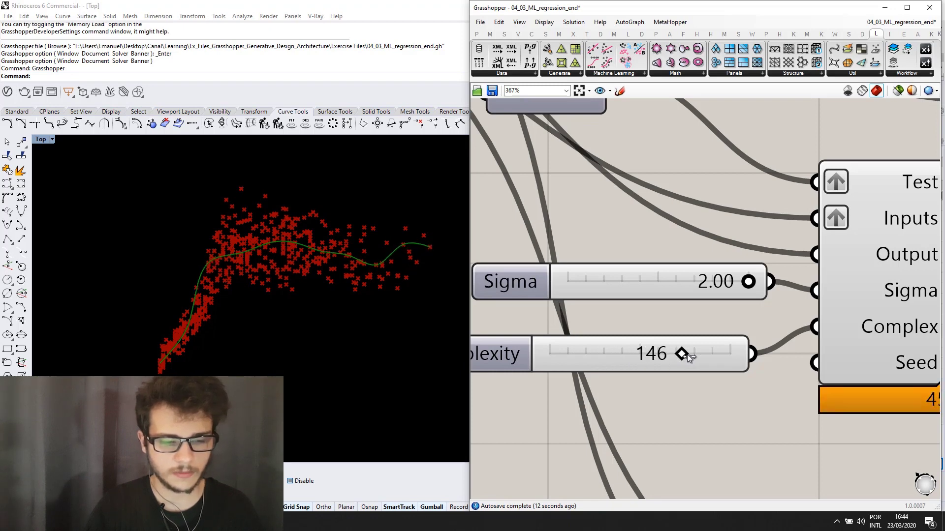
{"action": "scroll", "coordinate": [359, 282], "scroll_direction": "down", "scroll_amount": 3}
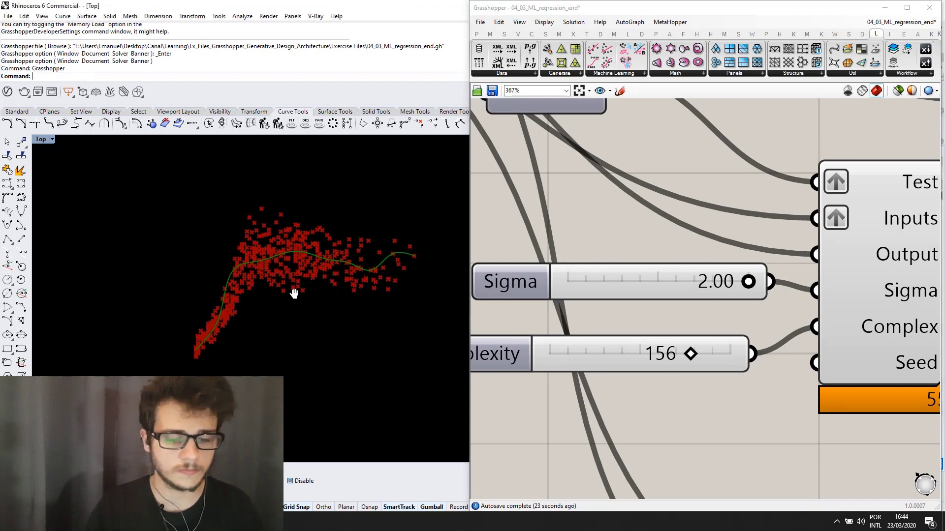
{"action": "scroll", "coordinate": [372, 289], "scroll_direction": "down", "scroll_amount": 4}
{"action": "scroll", "coordinate": [660, 208], "scroll_direction": "down", "scroll_amount": 5}
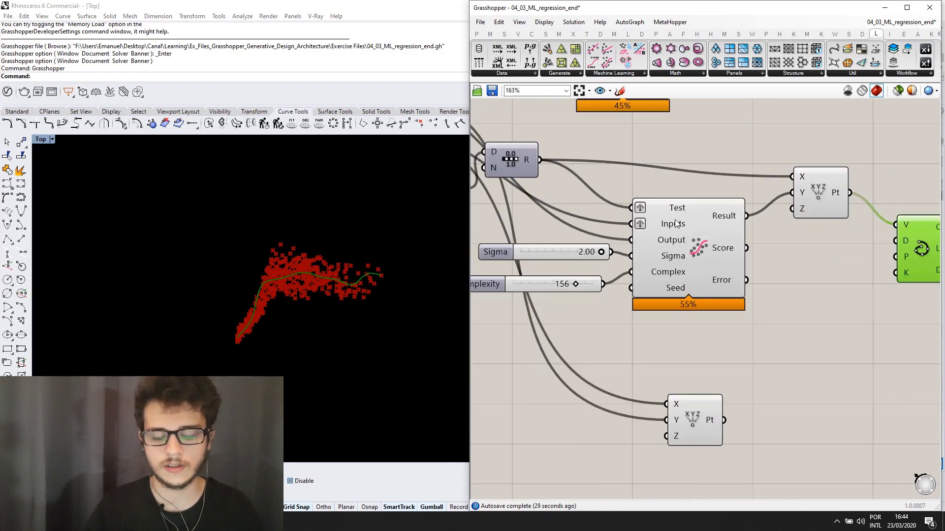
- Add a number slider with a value of 70 and place it just above the Sigma slider
{"action": "right_click_drag", "start_coordinate": [675, 220], "coordinate": [703, 228]}
{"action": "scroll", "coordinate": [730, 228], "scroll_direction": "down", "scroll_amount": 2}
{"action": "scroll", "coordinate": [704, 233], "scroll_direction": "up", "scroll_amount": 2}
{"action": "scroll", "coordinate": [708, 224], "scroll_direction": "down", "scroll_amount": 2}
{"action": "scroll", "coordinate": [768, 231], "scroll_direction": "up", "scroll_amount": 2}
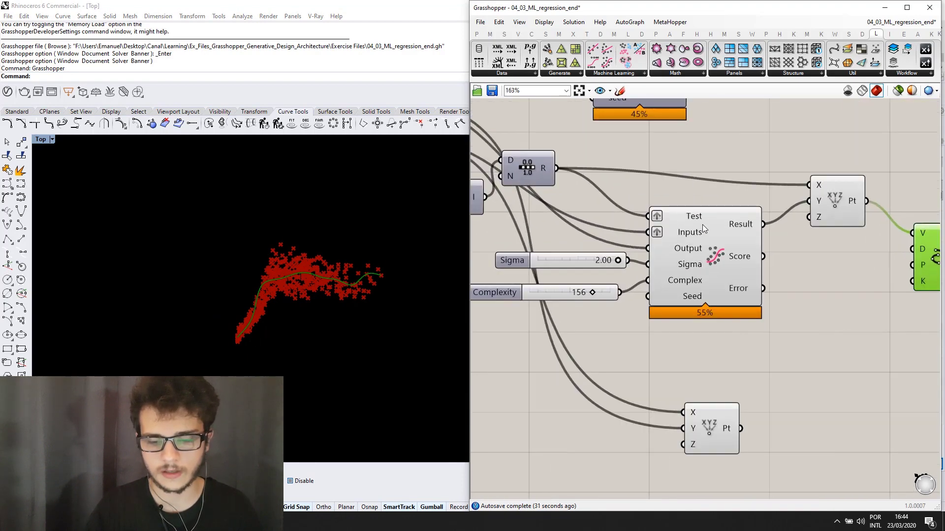
{"action": "scroll", "coordinate": [802, 333], "scroll_direction": "down", "scroll_amount": 4}
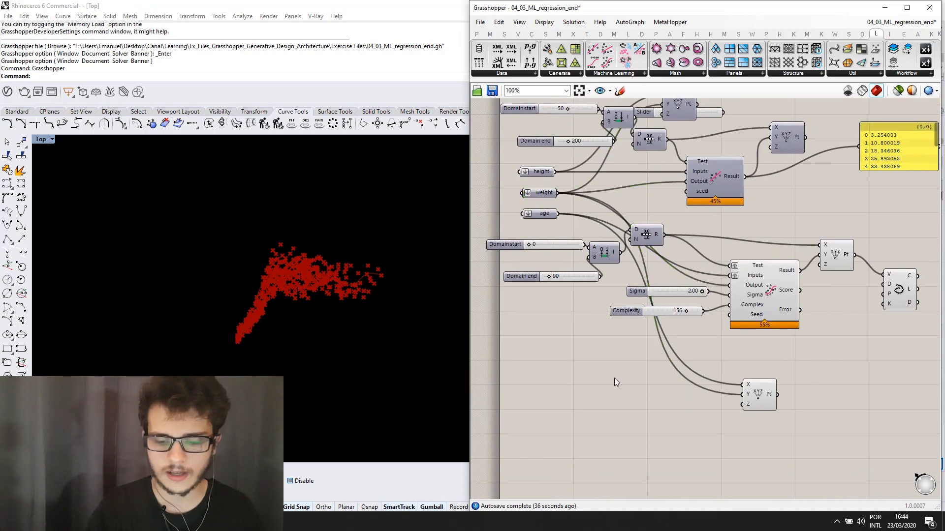
{"action": "double_click", "coordinate": [615, 378]}
{"action": "type", "text": "70"}
{"action": "key", "text": "Return"}
{"action": "left_click_drag", "start_coordinate": [614, 378], "coordinate": [745, 254]}
{"action": "scroll", "coordinate": [672, 286], "scroll_direction": "up", "scroll_amount": 3}
- Add a text panel beside the nonlinear regression and connect it to the Result output
{"action": "double_click", "coordinate": [785, 228]}
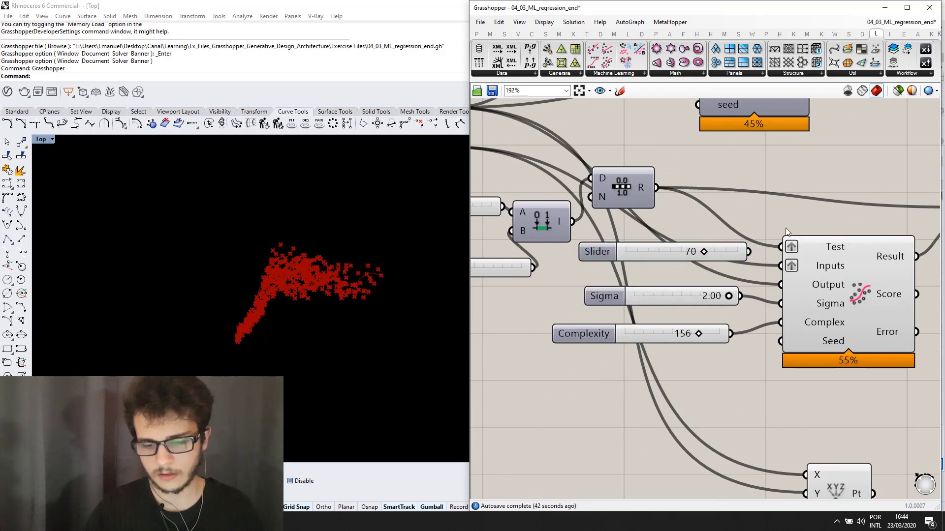
{"action": "type", "text": "panel"}
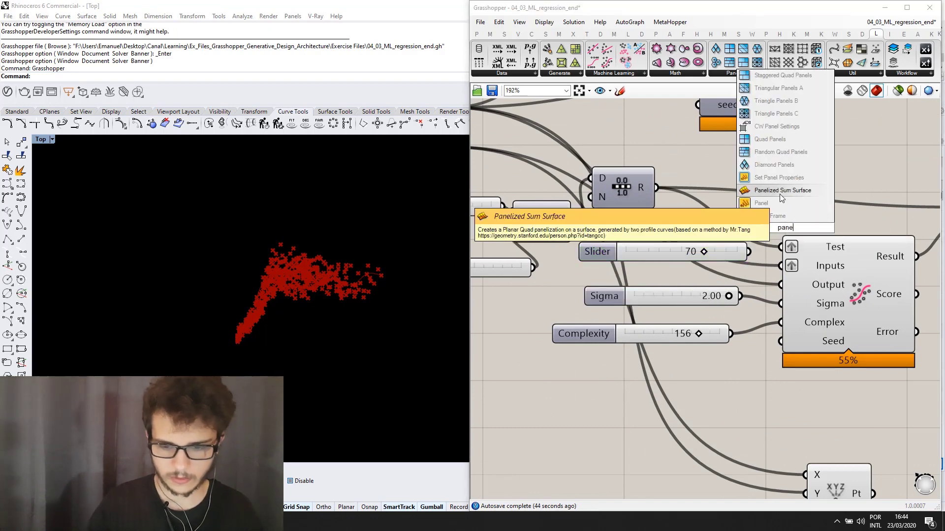
{"action": "key", "text": "Return"}
{"action": "left_click_drag", "start_coordinate": [779, 222], "coordinate": [895, 259]}
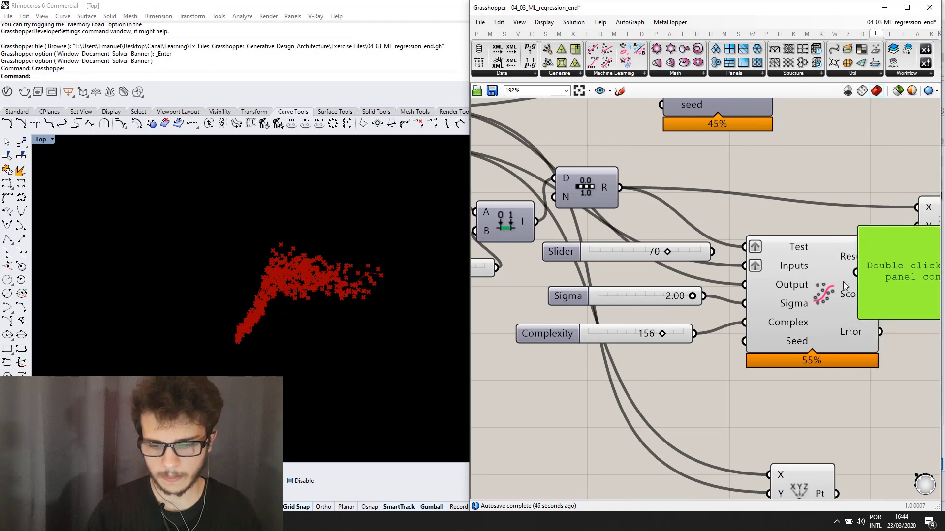
{"action": "right_click_drag", "start_coordinate": [869, 274], "coordinate": [675, 284]}
{"action": "left_click_drag", "start_coordinate": [675, 284], "coordinate": [707, 289]}
{"action": "right_click_drag", "start_coordinate": [759, 291], "coordinate": [848, 297]}
- Set the new slider to 12, connect it to the nonlinear regression's Test input, and place the result panel over the component
{"action": "left_click_drag", "start_coordinate": [560, 273], "coordinate": [499, 271]}
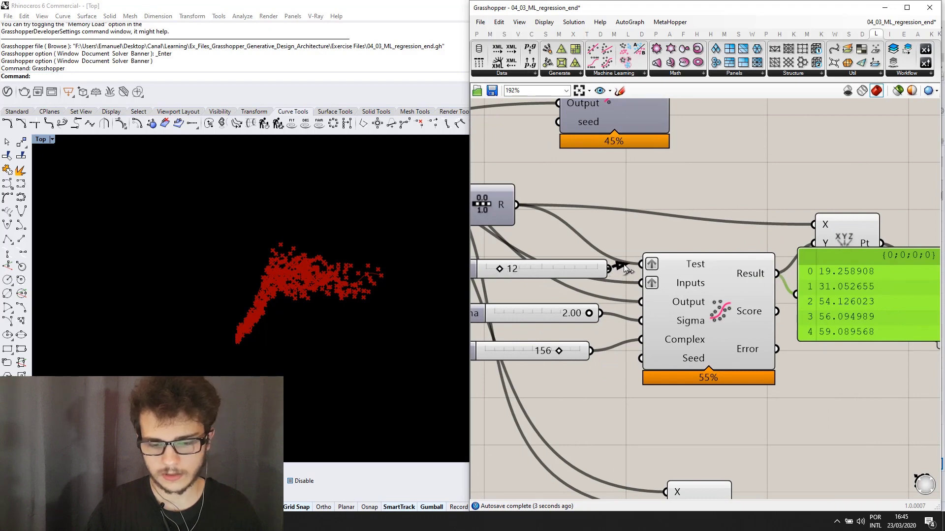
{"action": "left_click_drag", "start_coordinate": [823, 333], "coordinate": [671, 268]}
{"action": "scroll", "coordinate": [670, 268], "scroll_direction": "up", "scroll_amount": 1}
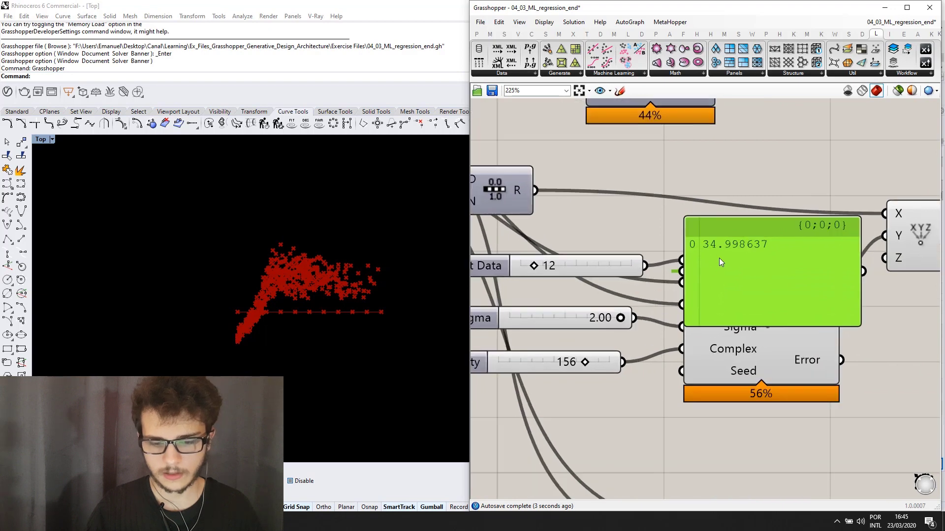
{"action": "right_click_drag", "start_coordinate": [725, 258], "coordinate": [765, 258]}
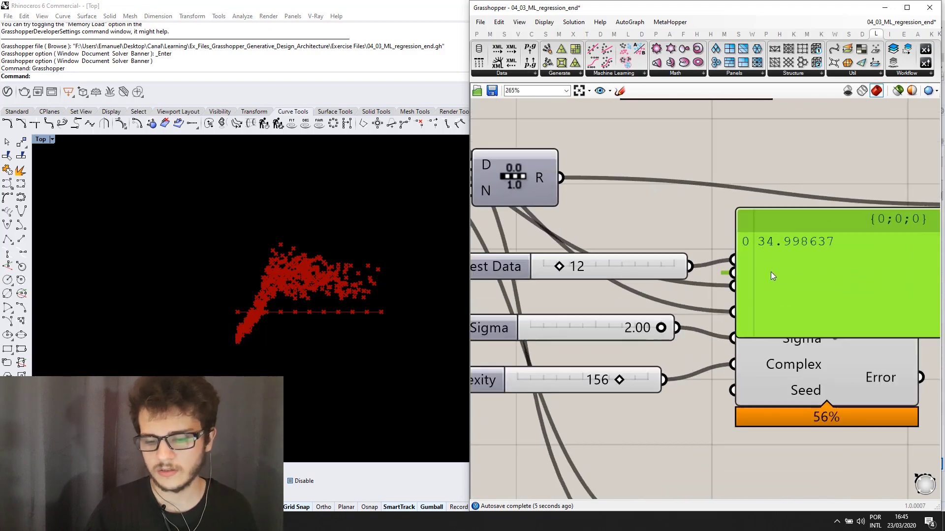
{"action": "scroll", "coordinate": [761, 255], "scroll_direction": "up", "scroll_amount": 2}
{"action": "scroll", "coordinate": [760, 256], "scroll_direction": "down", "scroll_amount": 2}
{"action": "left_click_drag", "start_coordinate": [771, 247], "coordinate": [756, 232]}
{"action": "scroll", "coordinate": [756, 233], "scroll_direction": "down", "scroll_amount": 1}
{"action": "scroll", "coordinate": [752, 245], "scroll_direction": "down", "scroll_amount": 1}
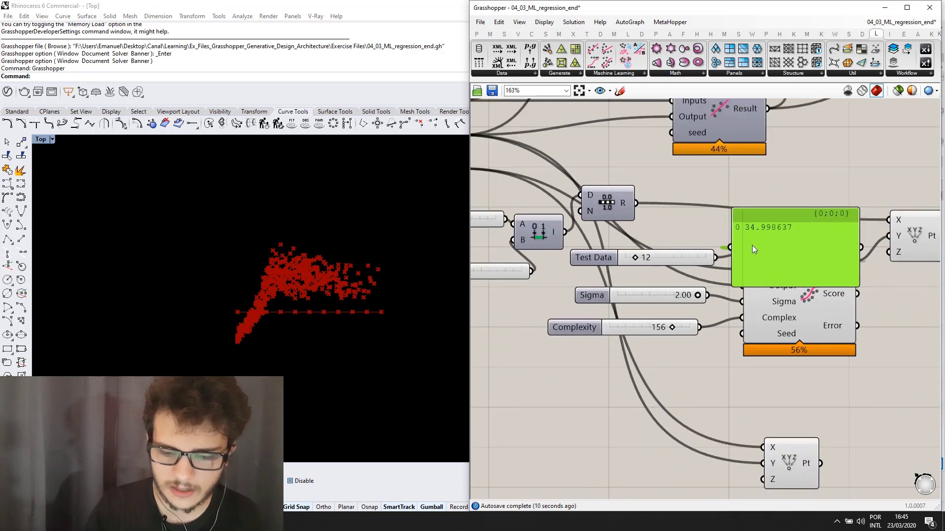
- Set the Test Data slider to 37 and then to 56 to compare the predicted weights
{"action": "scroll", "coordinate": [654, 273], "scroll_direction": "up", "scroll_amount": 1}
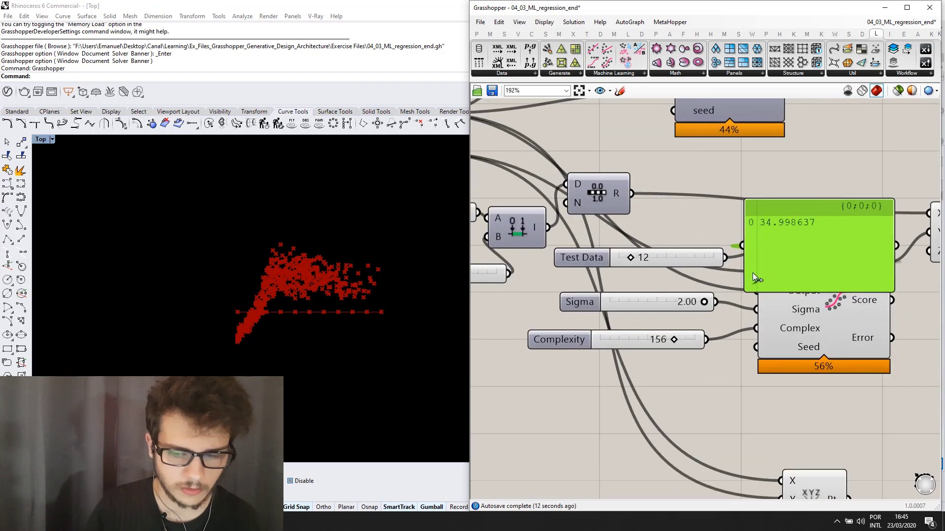
{"action": "scroll", "coordinate": [761, 266], "scroll_direction": "up", "scroll_amount": 1}
{"action": "scroll", "coordinate": [606, 254], "scroll_direction": "up", "scroll_amount": 1}
{"action": "left_click_drag", "start_coordinate": [610, 256], "coordinate": [645, 256]}
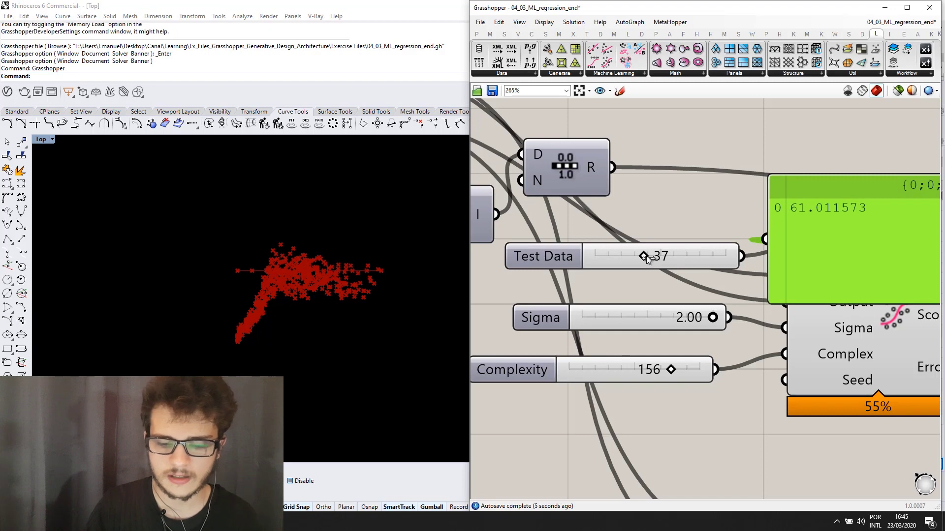
{"action": "left_click_drag", "start_coordinate": [630, 255], "coordinate": [678, 254]}
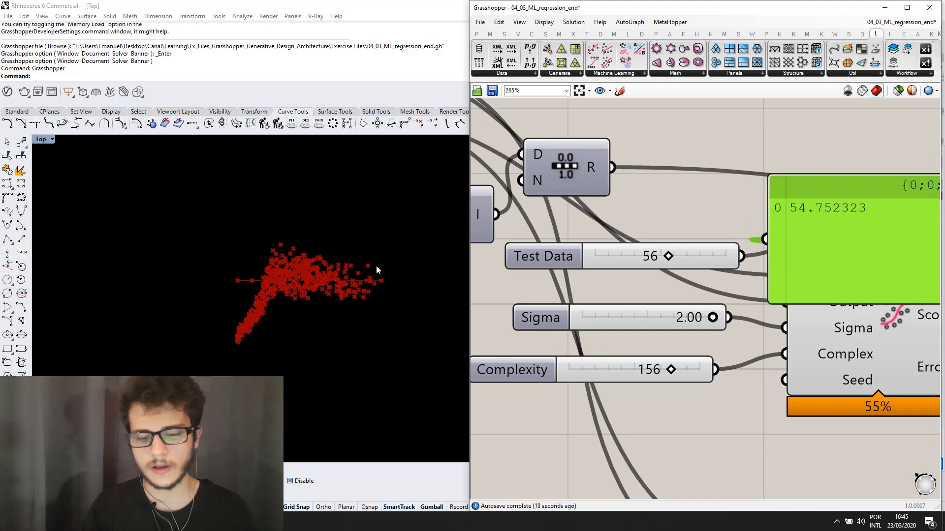
{"action": "scroll", "coordinate": [284, 250], "scroll_direction": "up", "scroll_amount": 2}
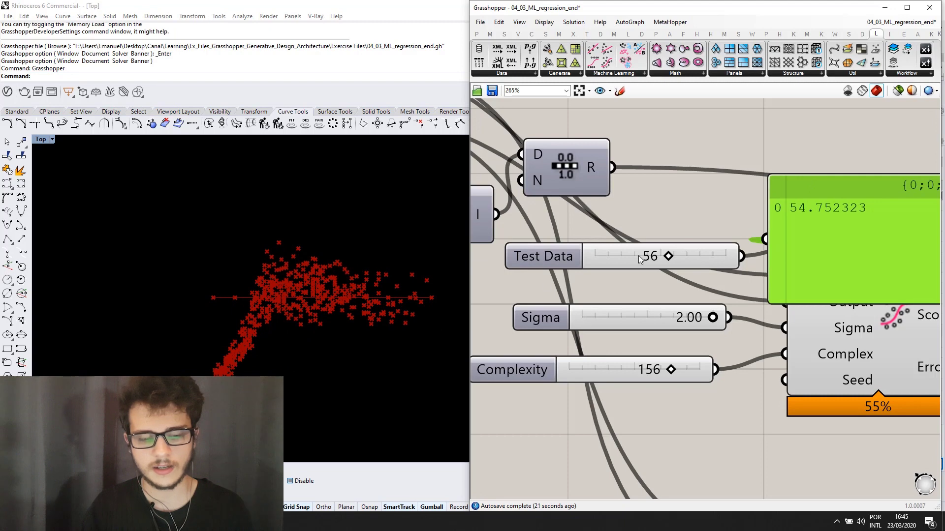
- Reposition the result panel around the nonlinear regression, ending directly above the component
{"action": "scroll", "coordinate": [633, 258], "scroll_direction": "down", "scroll_amount": 2}
{"action": "left_click_drag", "start_coordinate": [808, 261], "coordinate": [825, 213]}
{"action": "scroll", "coordinate": [797, 275], "scroll_direction": "down", "scroll_amount": 2}
{"action": "scroll", "coordinate": [757, 232], "scroll_direction": "up", "scroll_amount": 2}
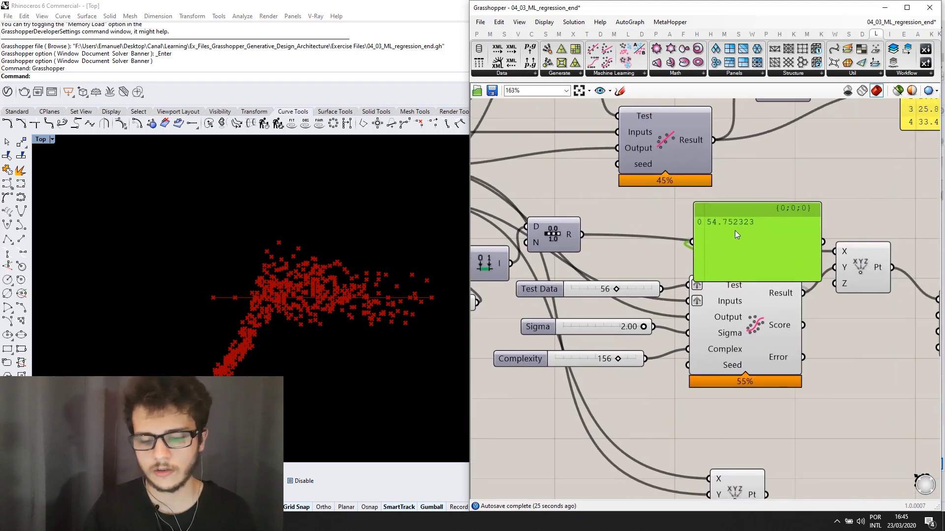
{"action": "left_click_drag", "start_coordinate": [728, 232], "coordinate": [836, 224]}
{"action": "right_click_drag", "start_coordinate": [837, 224], "coordinate": [751, 223]}
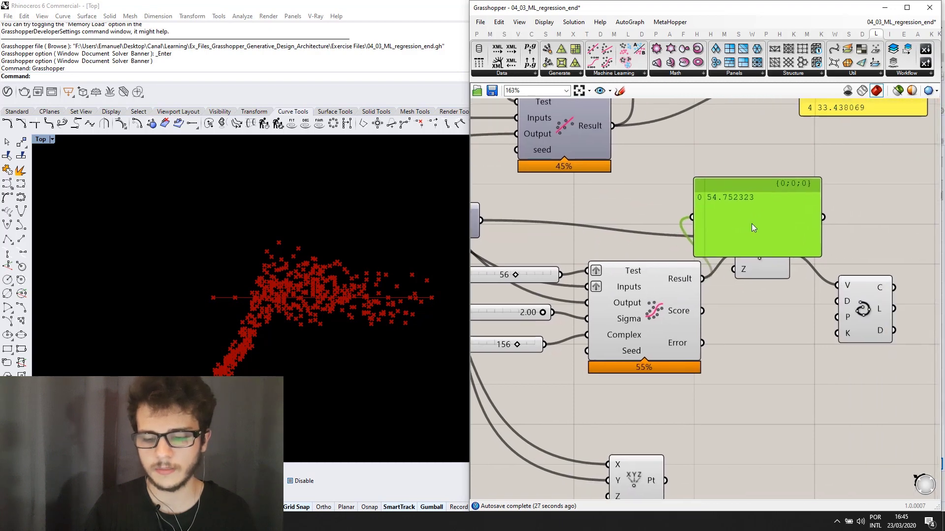
{"action": "left_click_drag", "start_coordinate": [751, 223], "coordinate": [790, 352]}
{"action": "scroll", "coordinate": [746, 320], "scroll_direction": "up", "scroll_amount": 1}
{"action": "scroll", "coordinate": [717, 317], "scroll_direction": "down", "scroll_amount": 4}
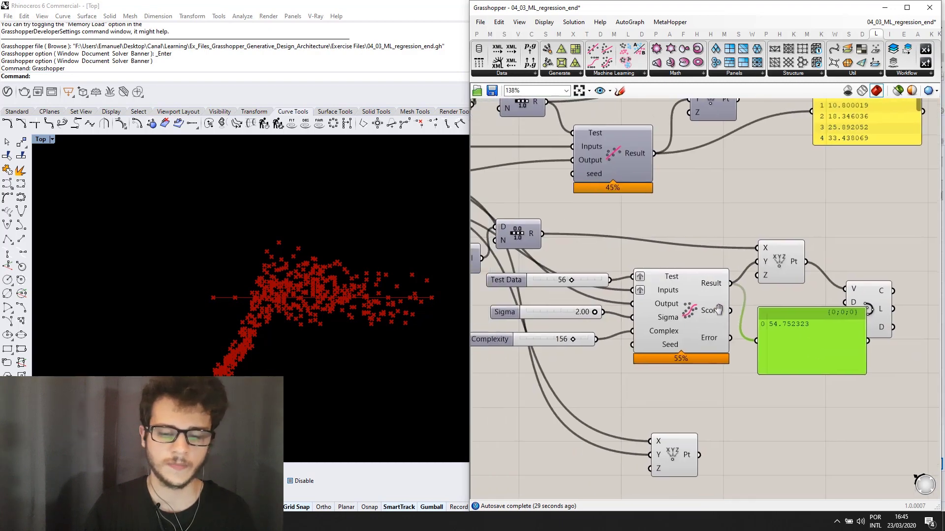
{"action": "scroll", "coordinate": [727, 318], "scroll_direction": "up", "scroll_amount": 2}
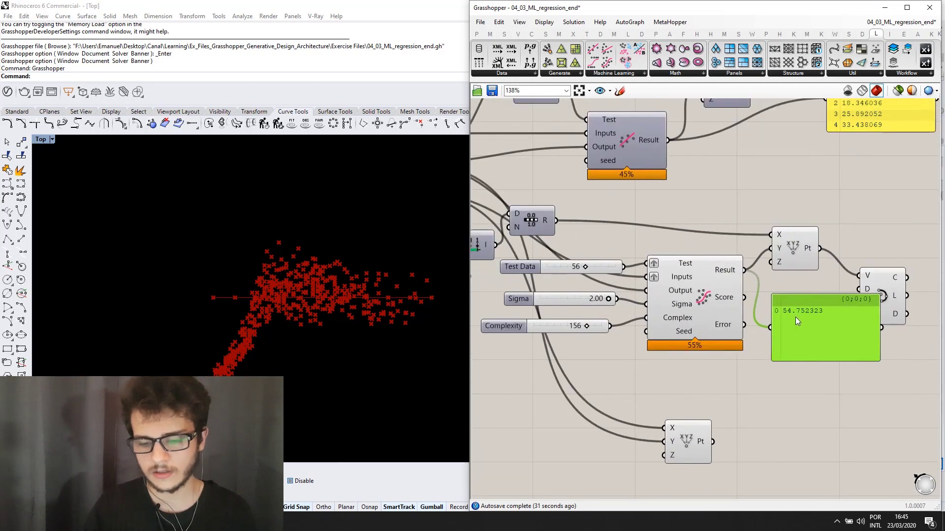
{"action": "left_click_drag", "start_coordinate": [796, 317], "coordinate": [705, 211]}
{"action": "scroll", "coordinate": [695, 205], "scroll_direction": "up", "scroll_amount": 3}
- Connect the height data to the panel and examine its list of values through to the last entries
{"action": "scroll", "coordinate": [659, 196], "scroll_direction": "down", "scroll_amount": 5}
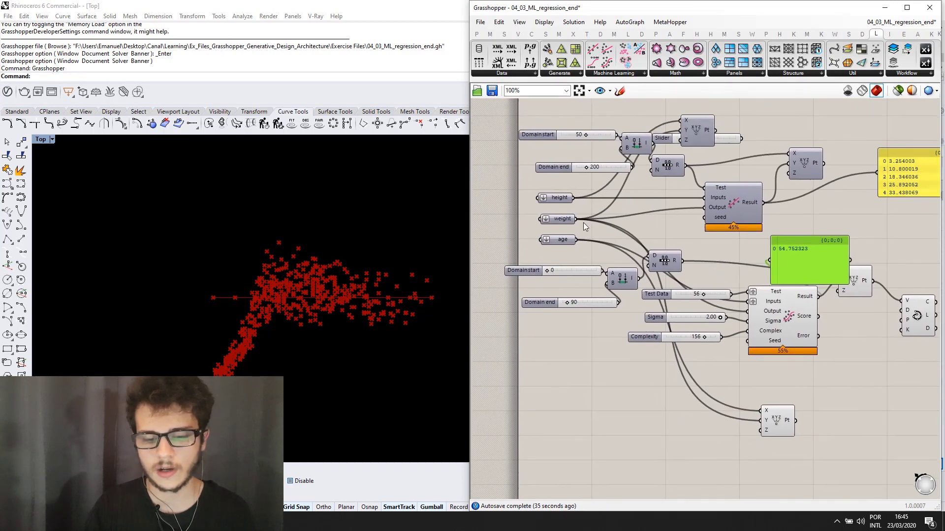
{"action": "left_click_drag", "start_coordinate": [574, 196], "coordinate": [723, 338]}
{"action": "scroll", "coordinate": [770, 244], "scroll_direction": "up", "scroll_amount": 4}
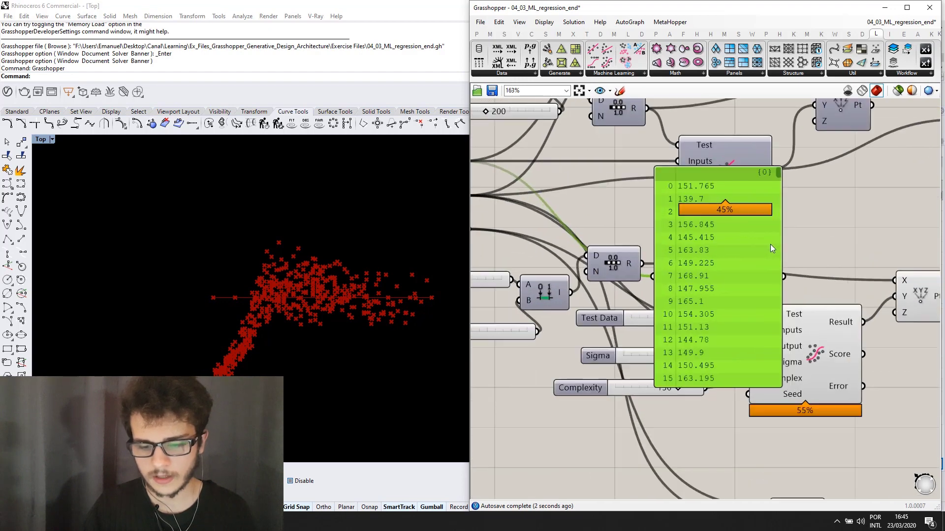
{"action": "left_click_drag", "start_coordinate": [779, 175], "coordinate": [767, 392]}
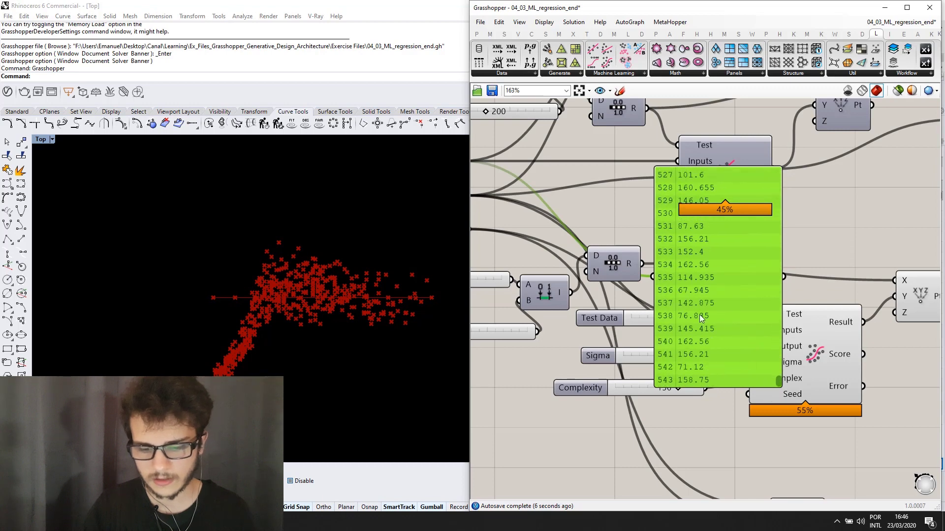
- Delete the panel that lists the height values
{"action": "left_click_drag", "start_coordinate": [710, 309], "coordinate": [739, 299]}
{"action": "left_click_drag", "start_coordinate": [749, 241], "coordinate": [819, 281]}
{"action": "key", "text": "Delete"}
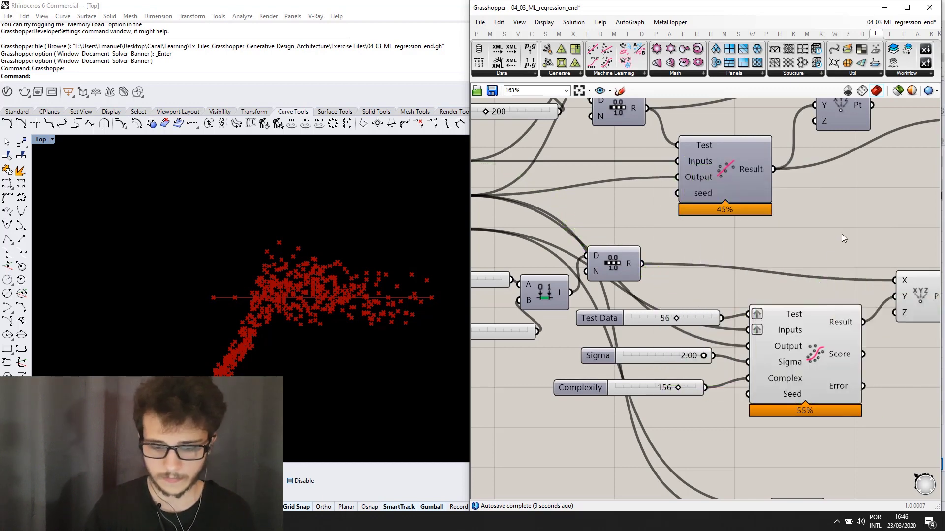
- Select the Interpolate component to examine its highlighted curve among the data points
{"action": "scroll", "coordinate": [841, 235], "scroll_direction": "down", "scroll_amount": 2}
{"action": "scroll", "coordinate": [801, 249], "scroll_direction": "down", "scroll_amount": 1}
{"action": "right_click_drag", "start_coordinate": [801, 250], "coordinate": [722, 279]}
{"action": "left_click", "coordinate": [817, 326]}
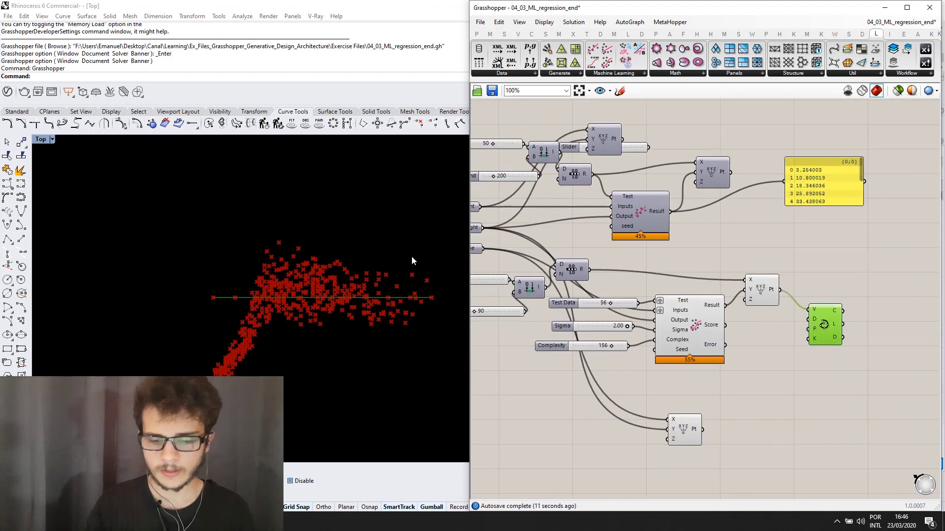
{"action": "scroll", "coordinate": [692, 300], "scroll_direction": "down", "scroll_amount": 2}
{"action": "scroll", "coordinate": [376, 302], "scroll_direction": "down", "scroll_amount": 1}
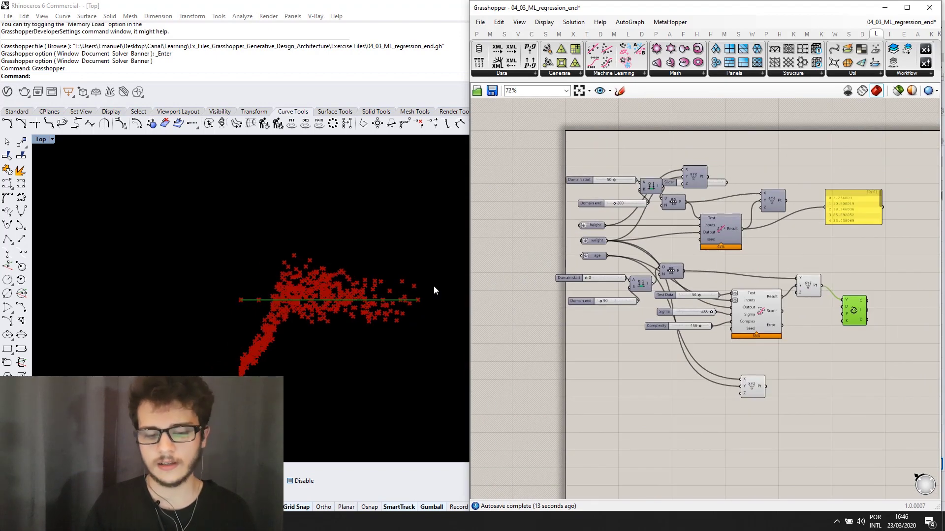
- Turn on the preview of the linear regression component
{"action": "right_click_drag", "start_coordinate": [695, 258], "coordinate": [596, 275]}
{"action": "left_click", "coordinate": [625, 246]}
{"action": "scroll", "coordinate": [628, 264], "scroll_direction": "up", "scroll_amount": 1}
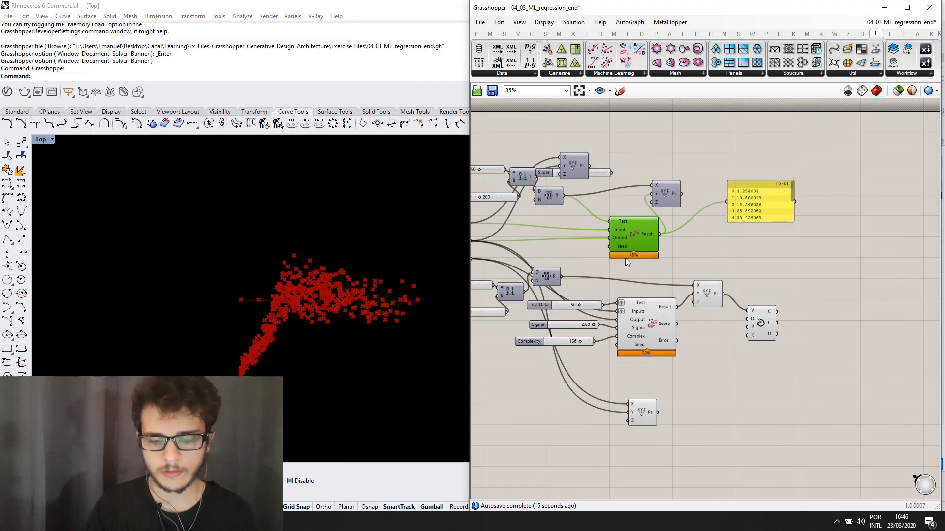
{"action": "middle_click", "coordinate": [634, 236]}
{"action": "left_click", "coordinate": [650, 218]}
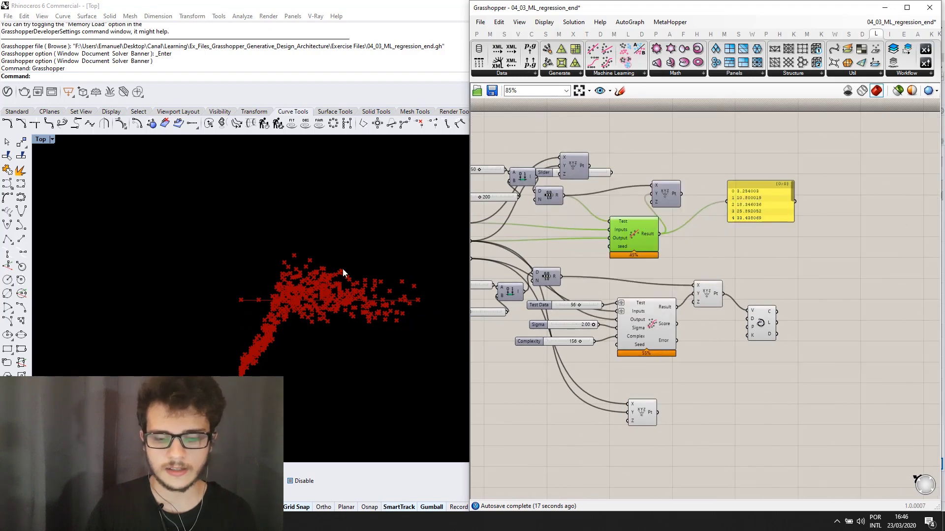
{"action": "scroll", "coordinate": [343, 268], "scroll_direction": "up", "scroll_amount": 2}
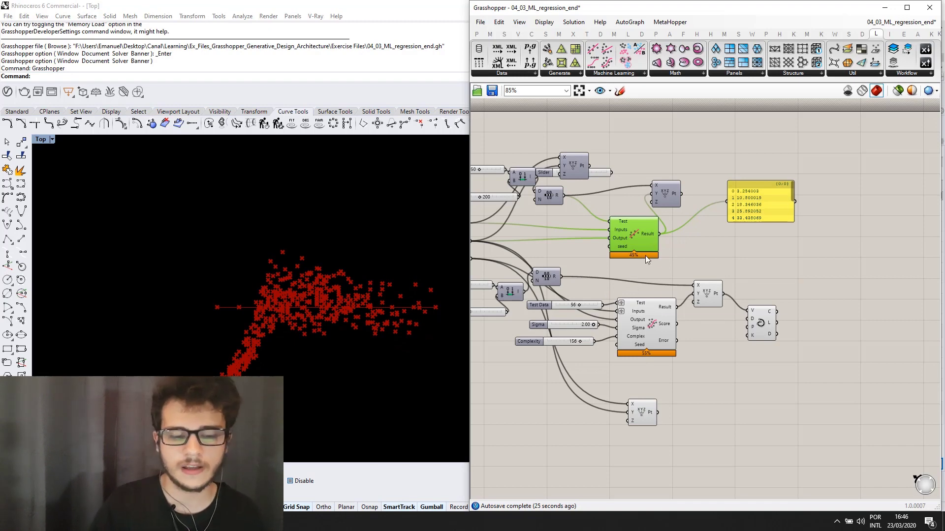
- Move the Construct Point component fed by the linear regression slightly closer to the yellow panel
{"action": "scroll", "coordinate": [624, 233], "scroll_direction": "up", "scroll_amount": 1}
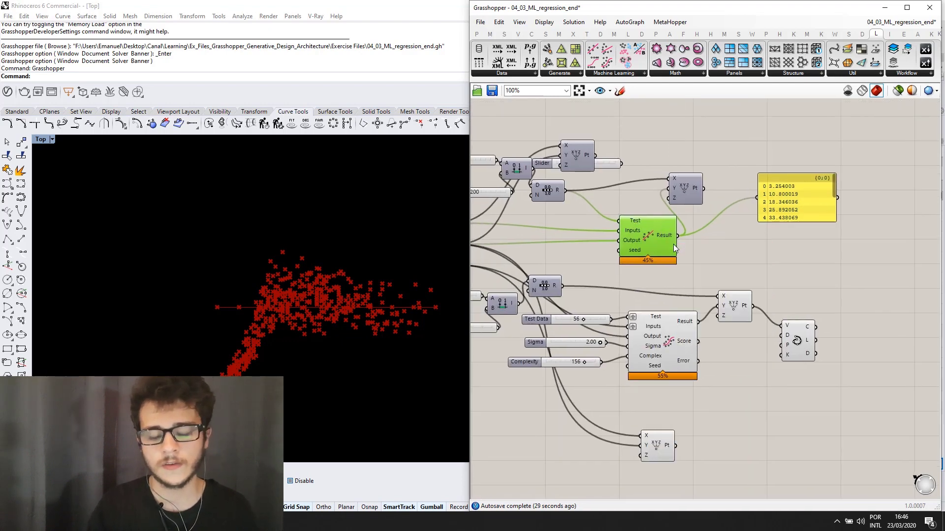
{"action": "right_click_drag", "start_coordinate": [674, 244], "coordinate": [684, 223]}
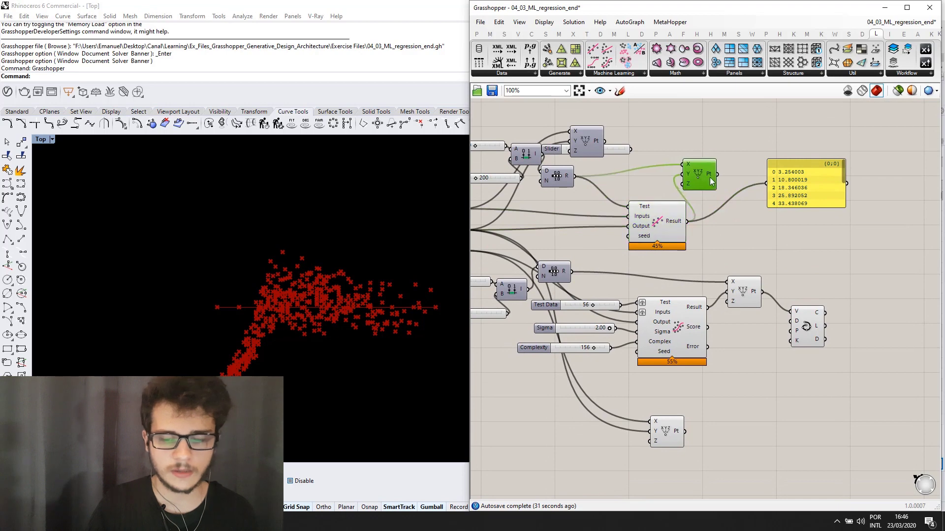
{"action": "left_click_drag", "start_coordinate": [698, 178], "coordinate": [730, 170]}
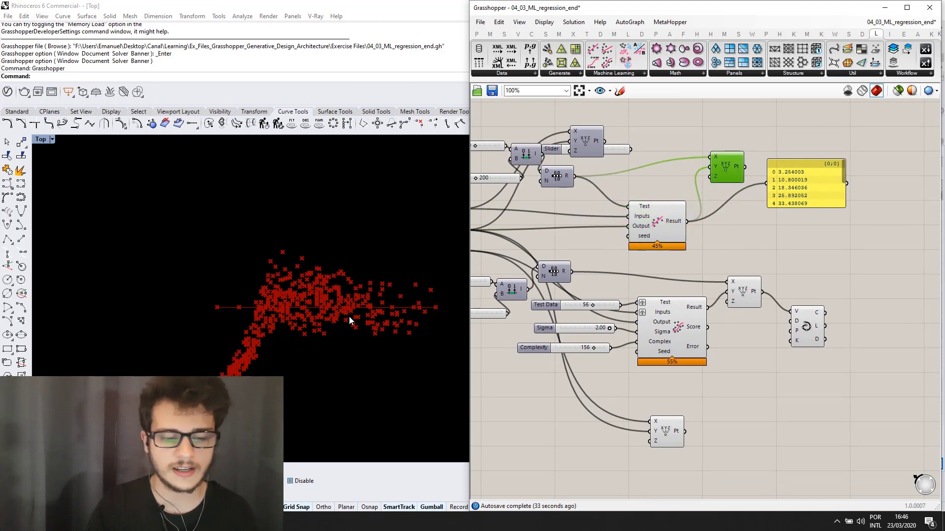
- Review the available Machine Learning components, such as Multivariate Linear Regression, without placing one
{"action": "right_click_drag", "start_coordinate": [379, 314], "coordinate": [347, 301]}
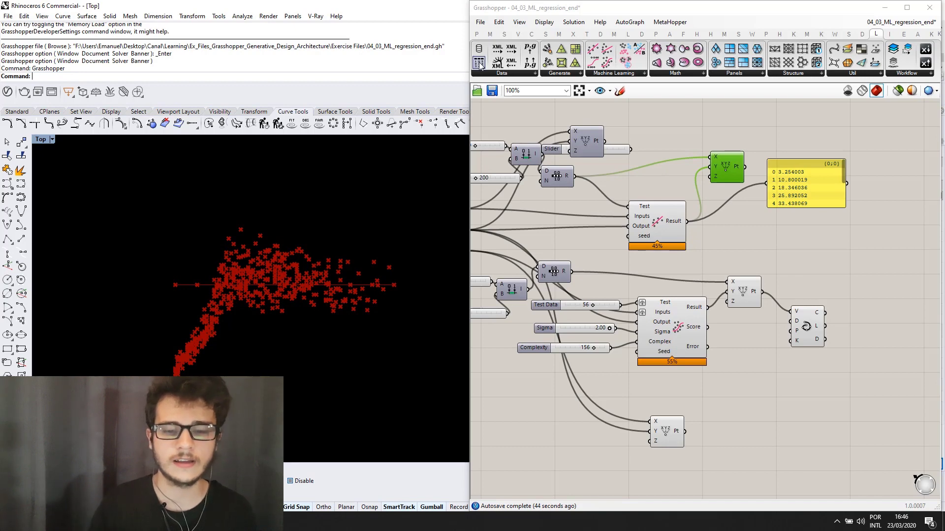
{"action": "left_click", "coordinate": [620, 73]}
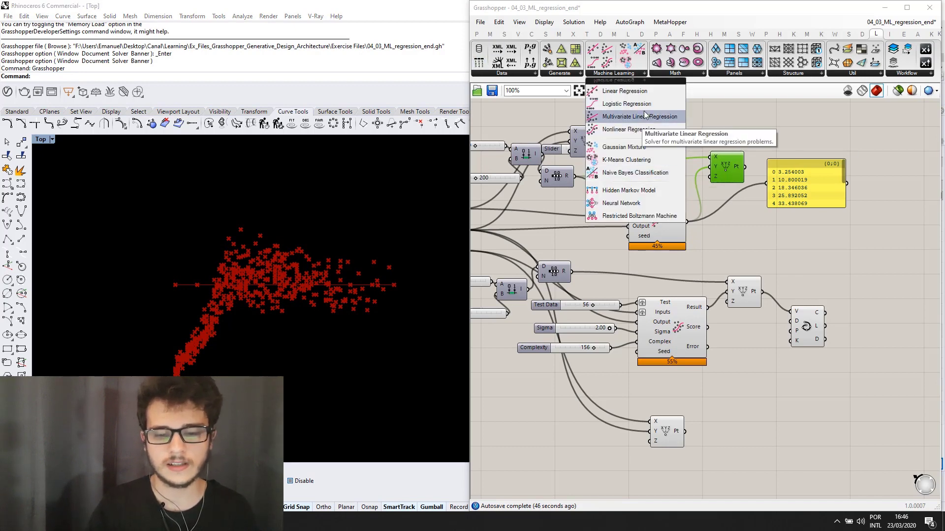
{"action": "left_click", "coordinate": [735, 119]}
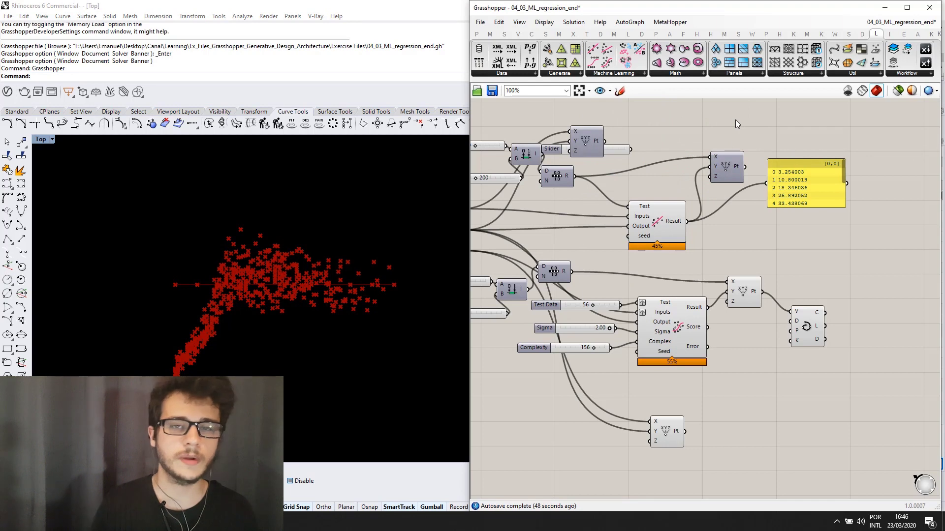